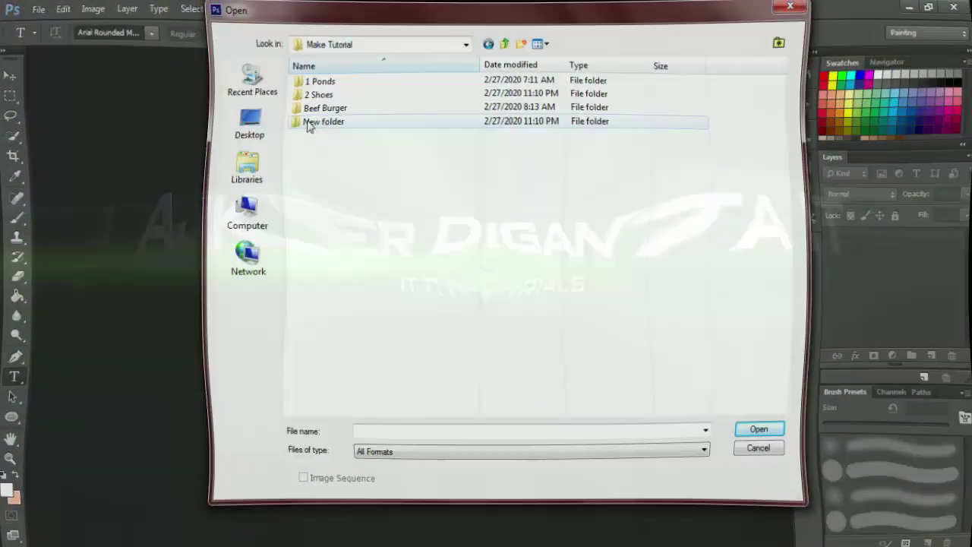
Step: Open shoes1.jpg and Shoes.png together from the New folder
double_click(307, 123)
click(391, 129)
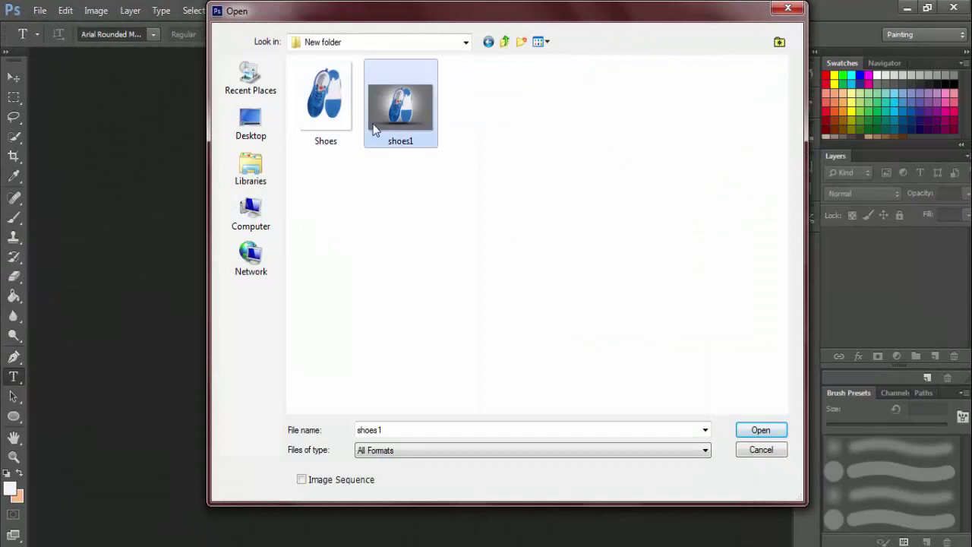
ctrl+click(332, 123)
click(760, 430)
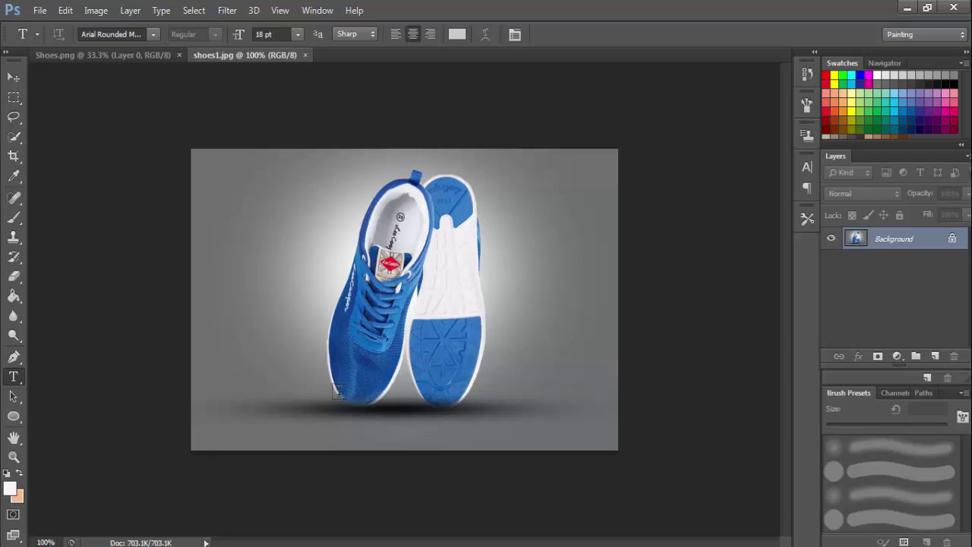
Step: Start a new document with the Custom preset, measured in pixels
key(ctrl+n)
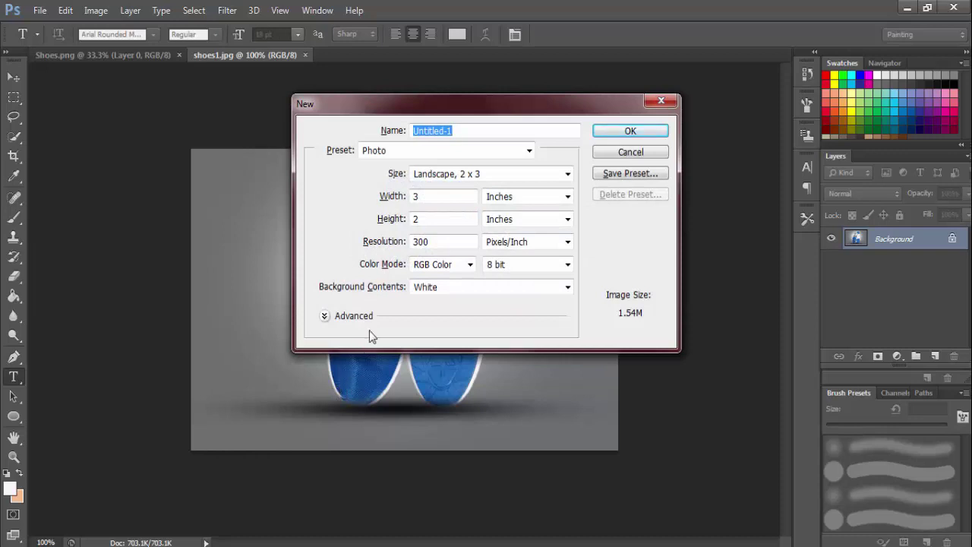
click(532, 151)
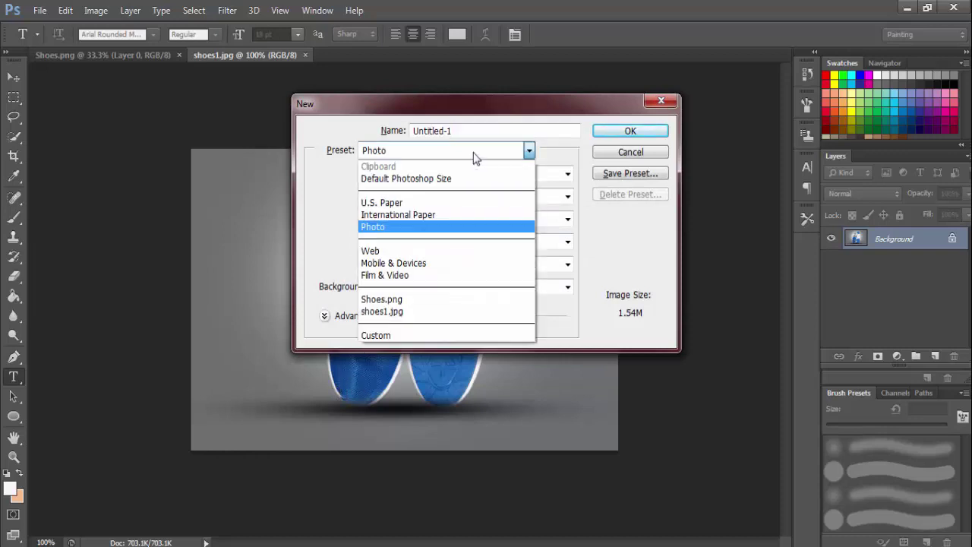
click(415, 335)
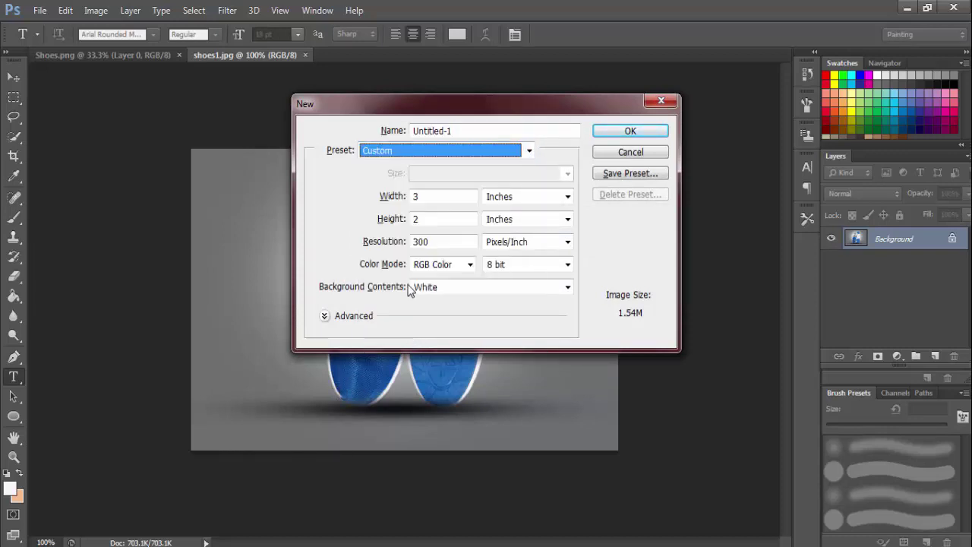
click(541, 197)
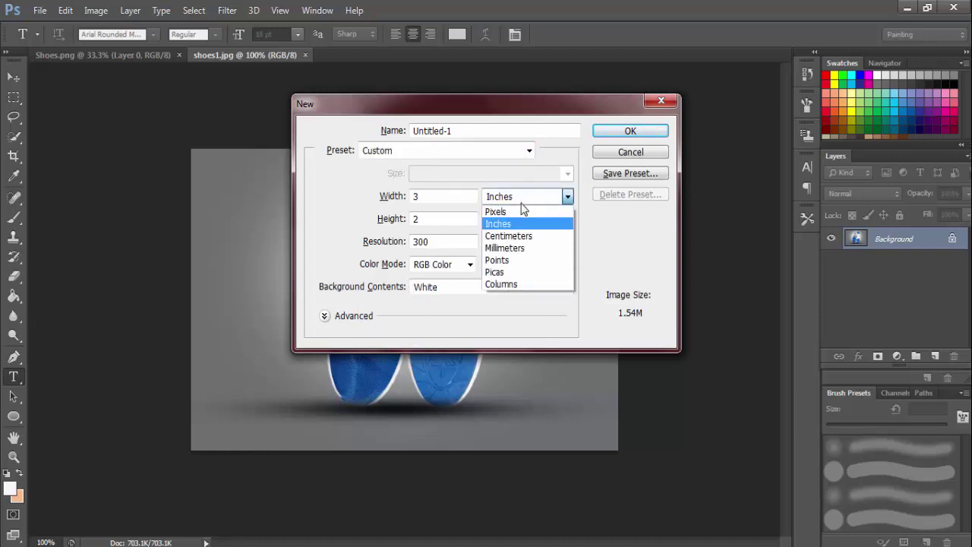
click(524, 208)
Step: Set the new document to 850 × 500 pixels and create it
double_click(420, 196)
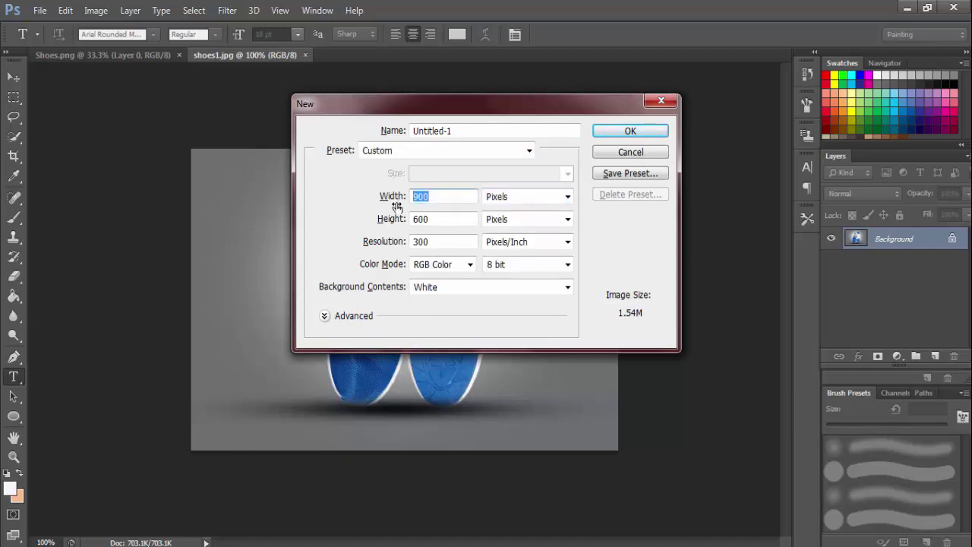
text(8)
text(50)
drag(438, 219, 408, 219)
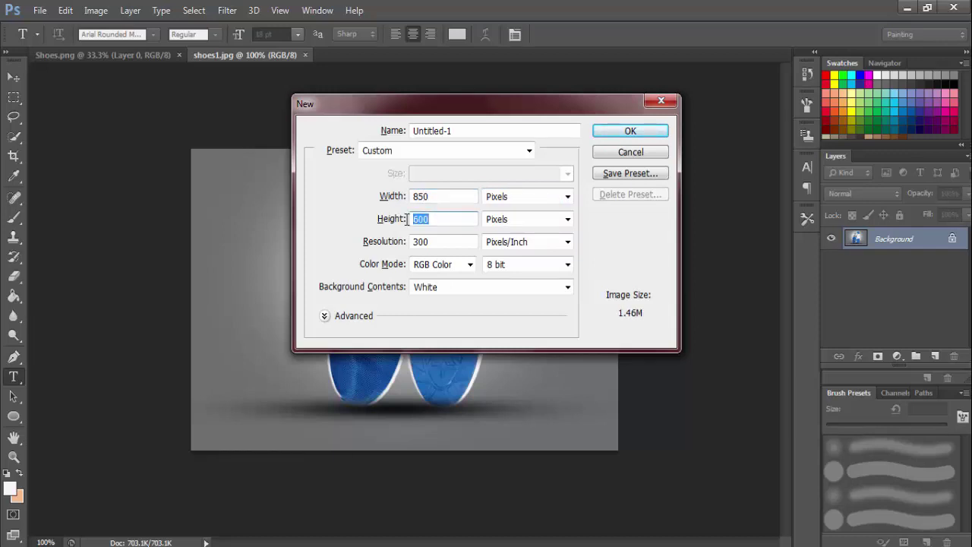
text(600)
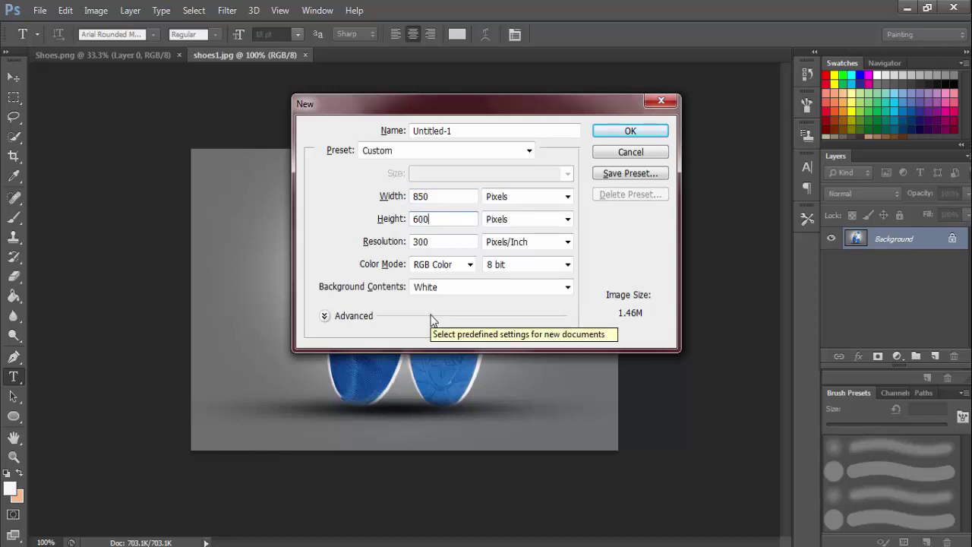
text(4)
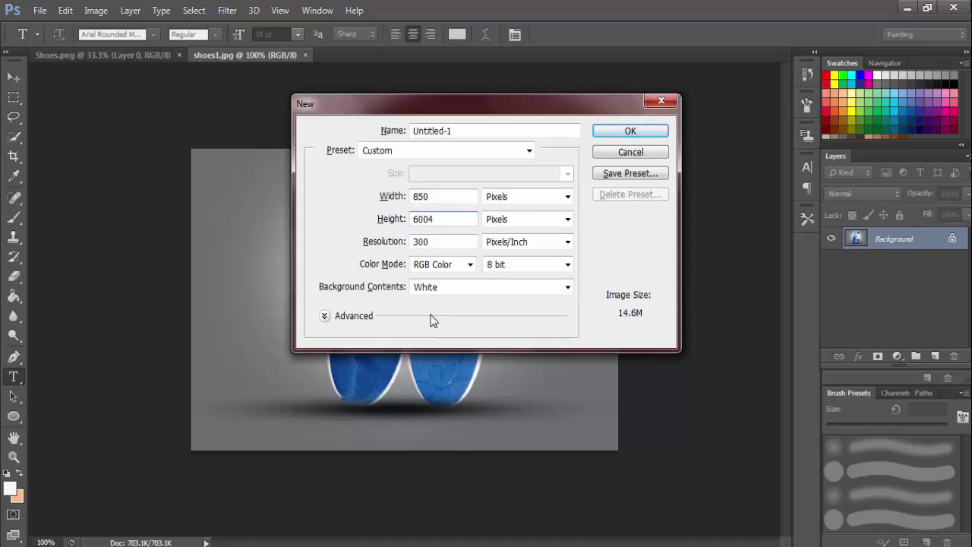
key(BackSpace)
text(00)
key(BackSpace)
key(BackSpace)
key(BackSpace)
key(BackSpace)
key(BackSpace)
key(BackSpace)
text(500)
key(Return)
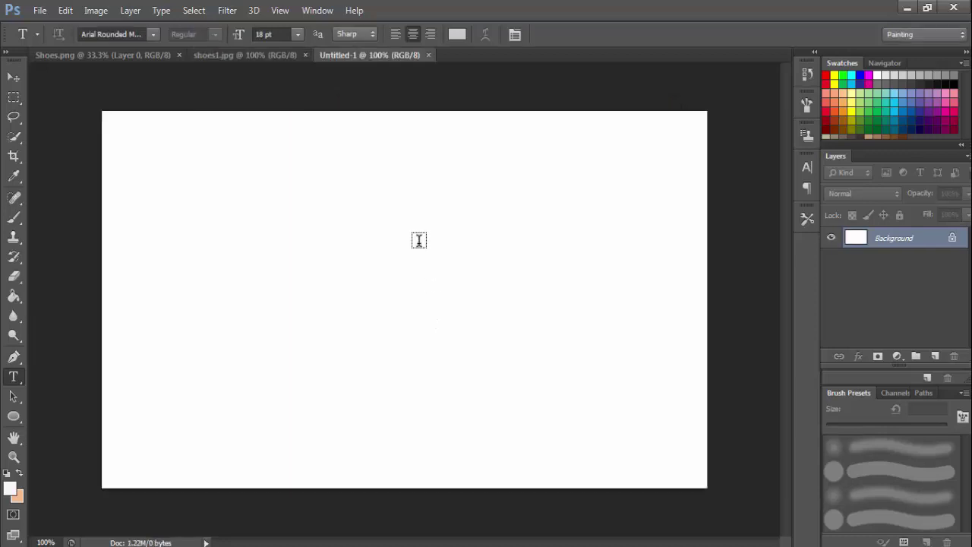
Step: Copy the Shoes.png shoe layer into Untitled-1 with the Move tool
key(ctrl+minus)
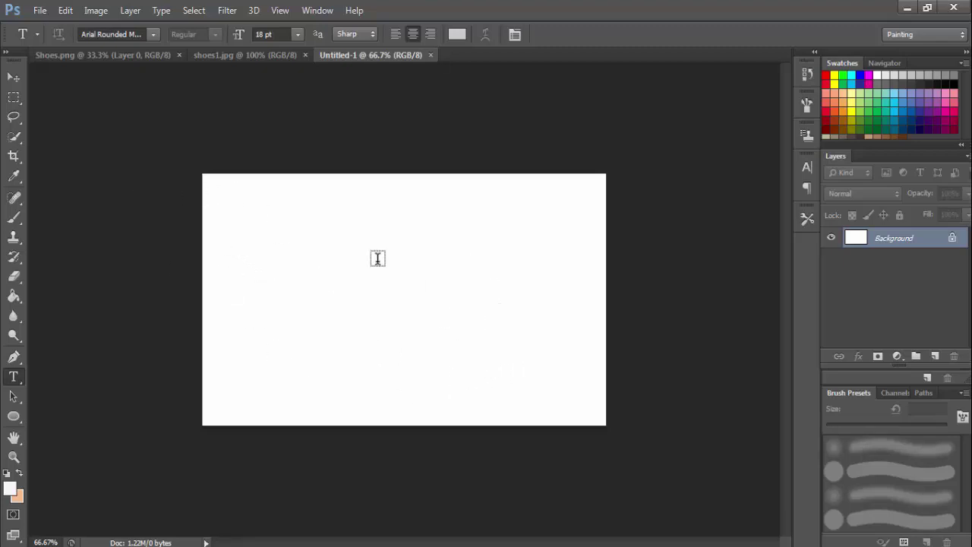
click(96, 55)
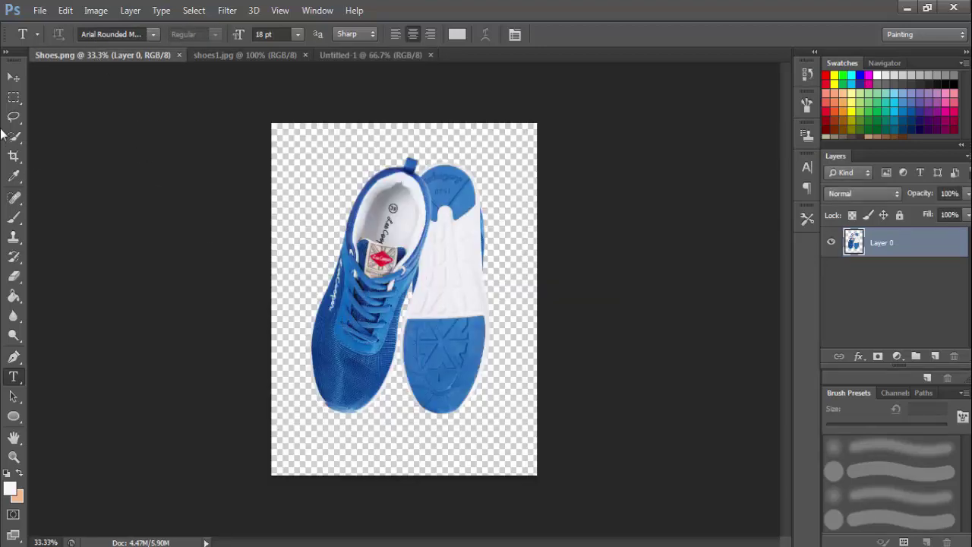
click(12, 78)
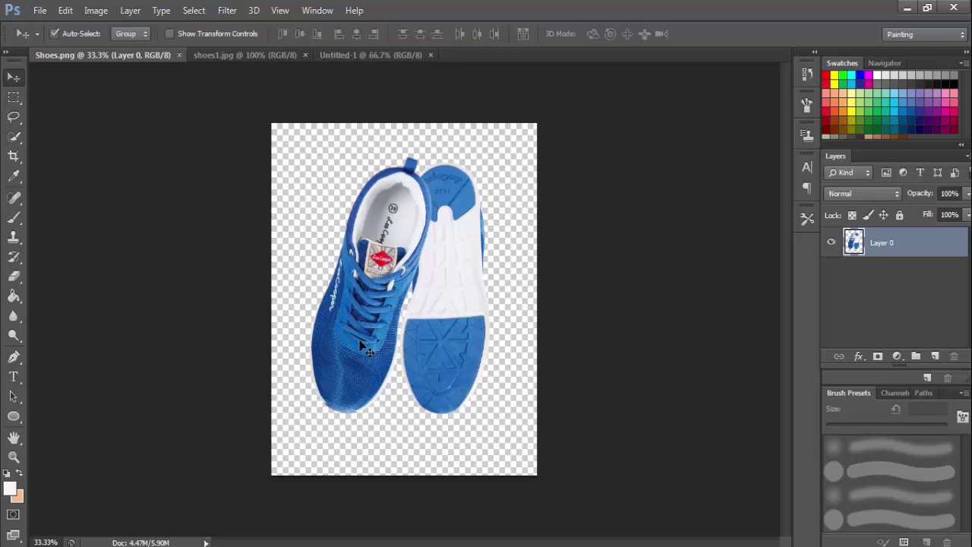
drag(358, 340, 355, 357)
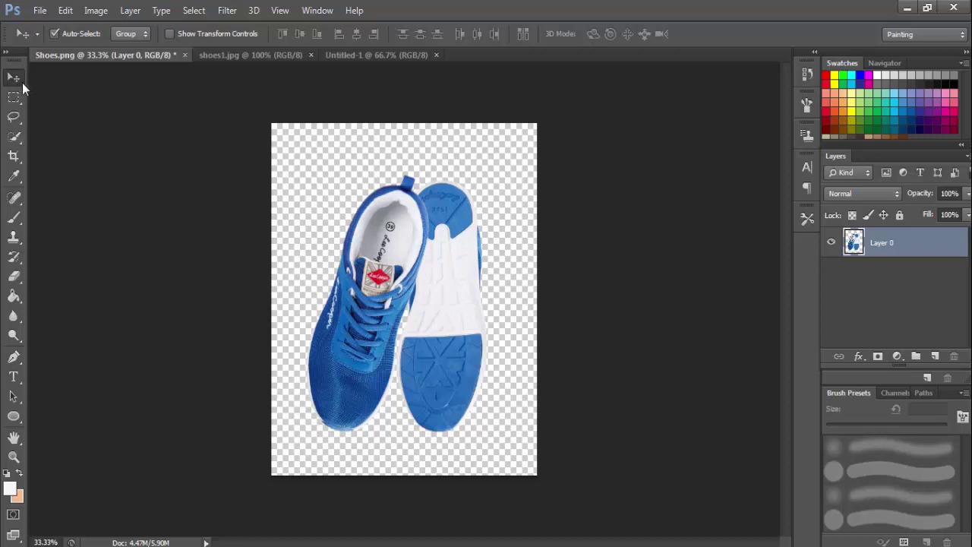
mouse_move(370, 346)
mouse_down()
mouse_move(366, 58)
mouse_move(375, 256)
mouse_up()
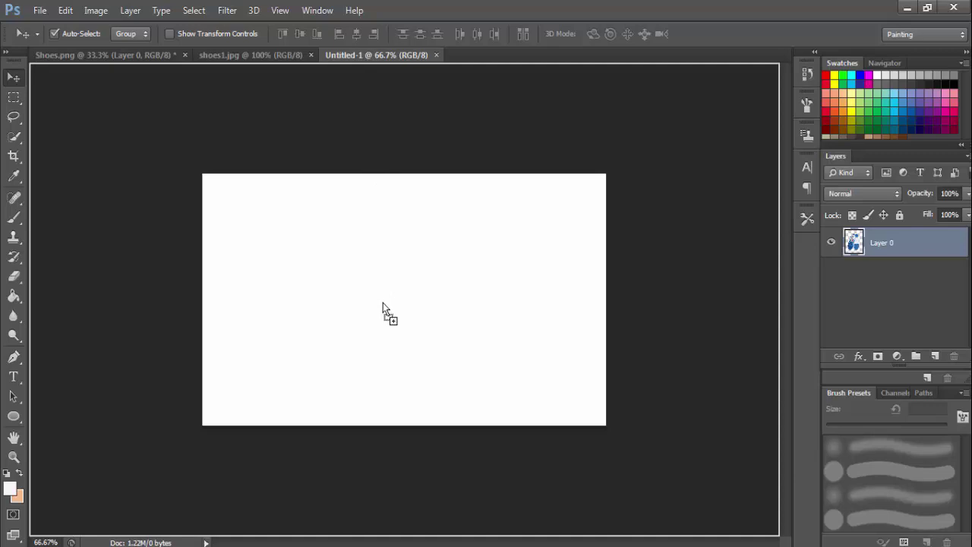
drag(383, 302, 383, 302)
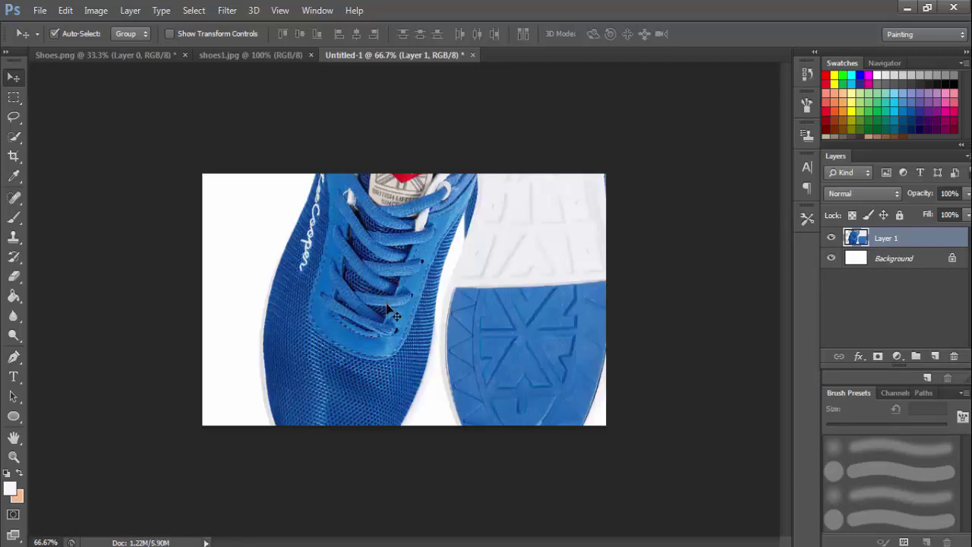
Step: Scale the shoes down to about 38% × 41% and centre them on the canvas
key(ctrl+t)
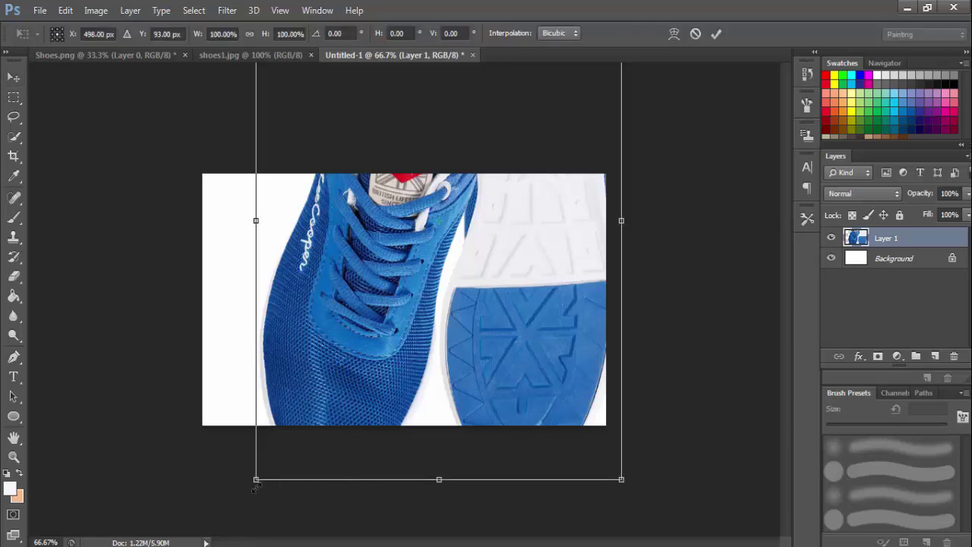
drag(256, 484, 326, 342)
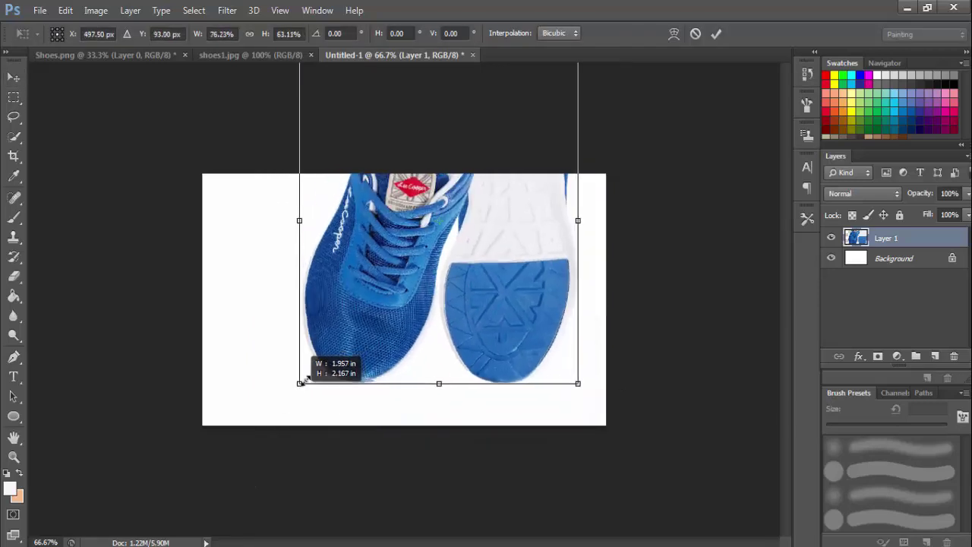
drag(542, 109, 623, 60)
drag(400, 281, 362, 433)
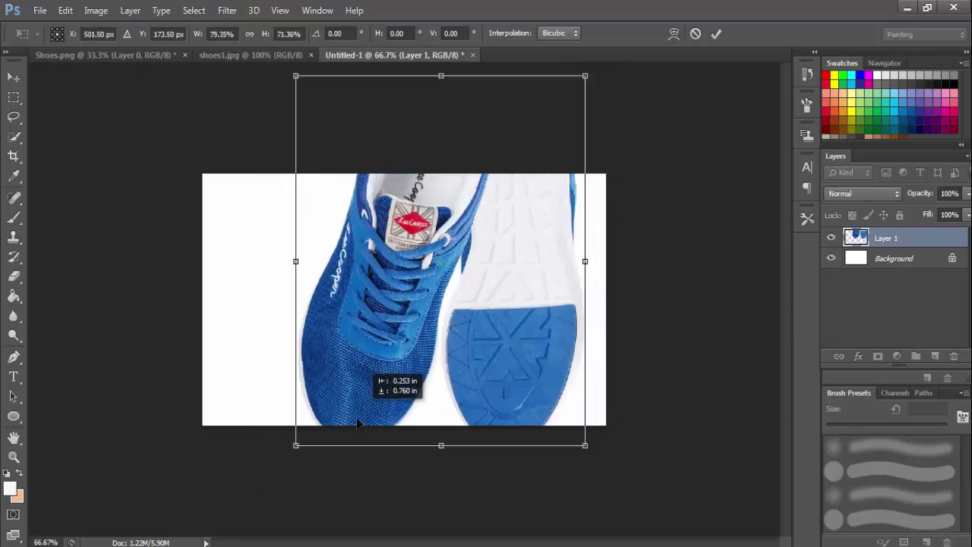
mouse_move(574, 470)
mouse_down()
mouse_move(497, 435)
mouse_move(499, 398)
mouse_move(413, 386)
mouse_up()
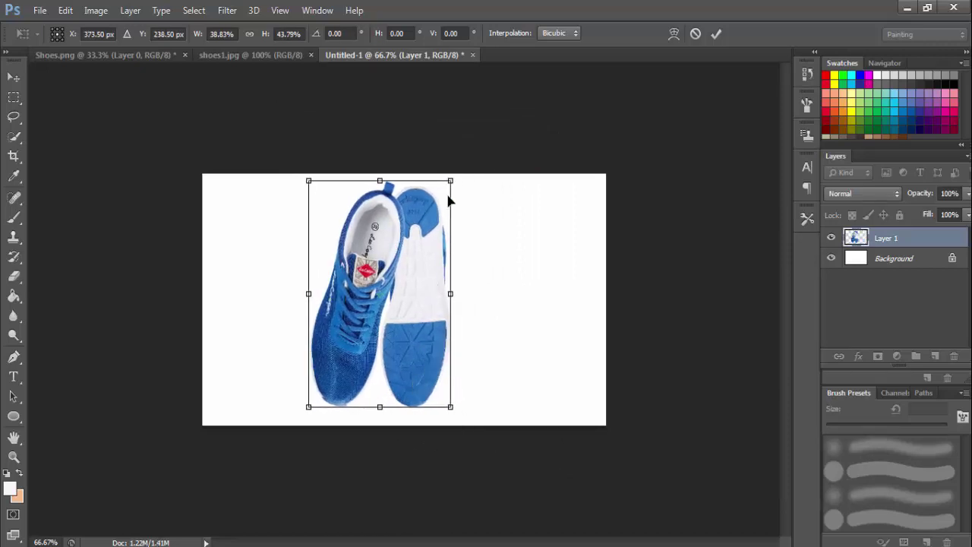
mouse_move(451, 180)
mouse_down()
mouse_move(443, 188)
mouse_move(456, 186)
mouse_up()
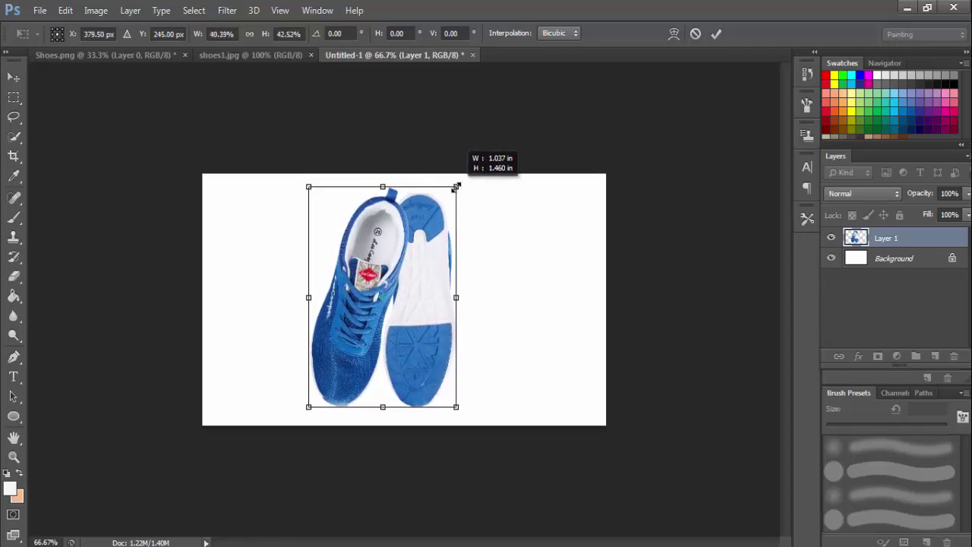
drag(418, 328, 424, 324)
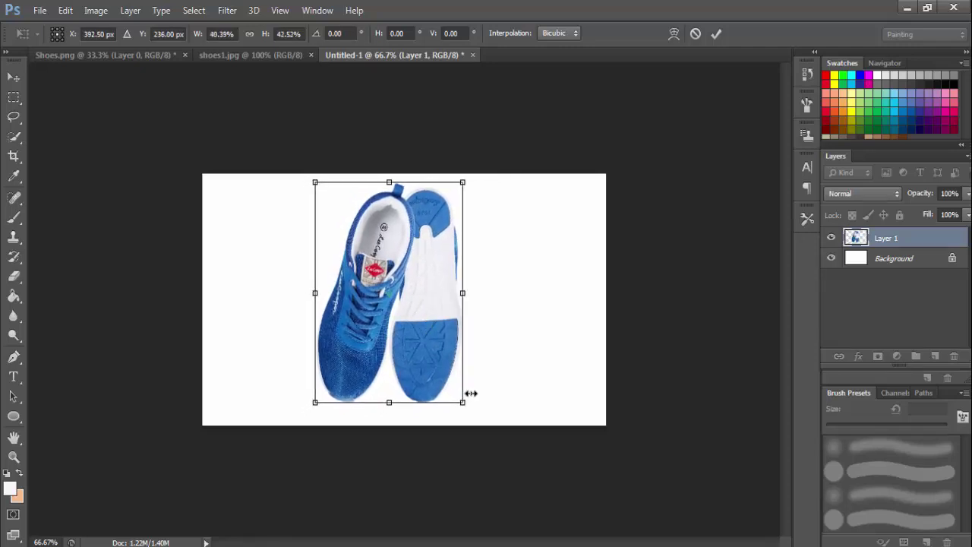
drag(463, 404, 451, 396)
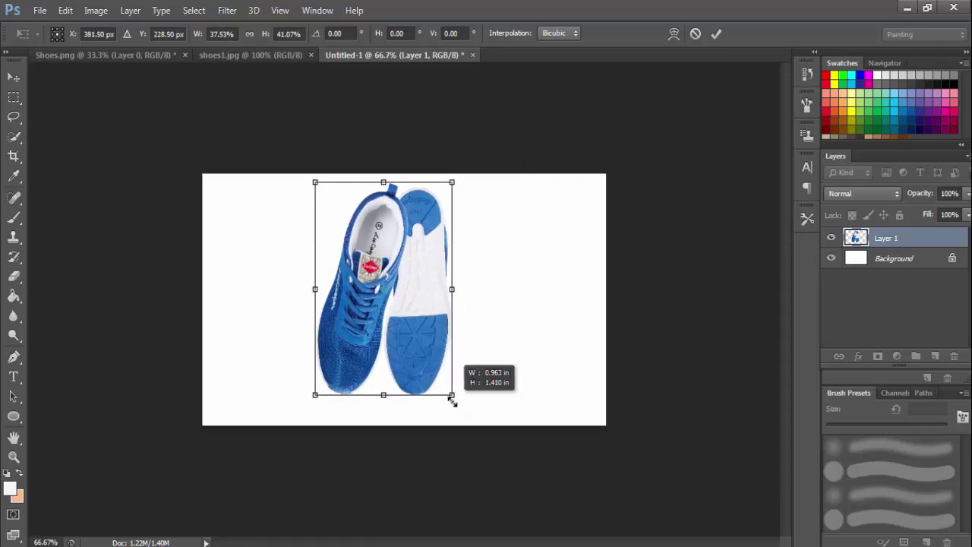
drag(406, 346, 421, 348)
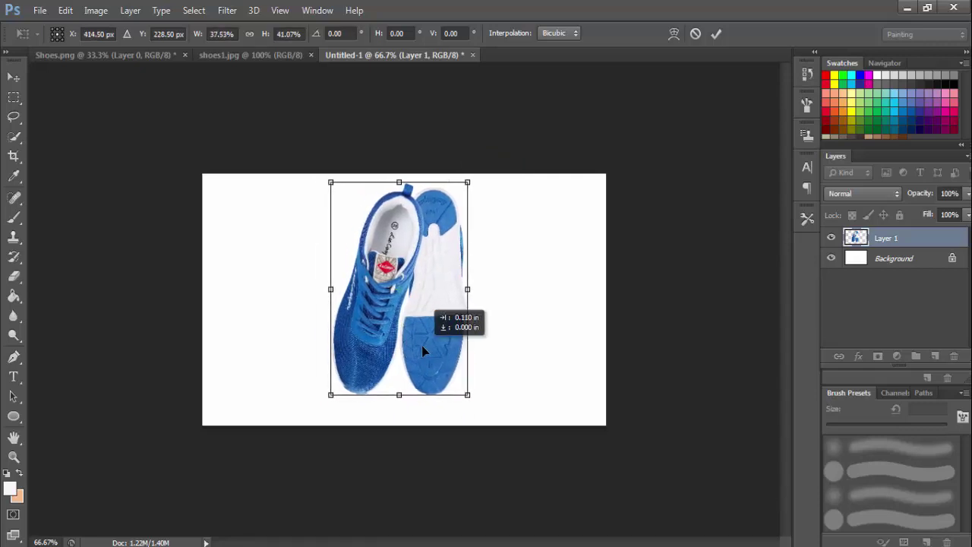
key(Return)
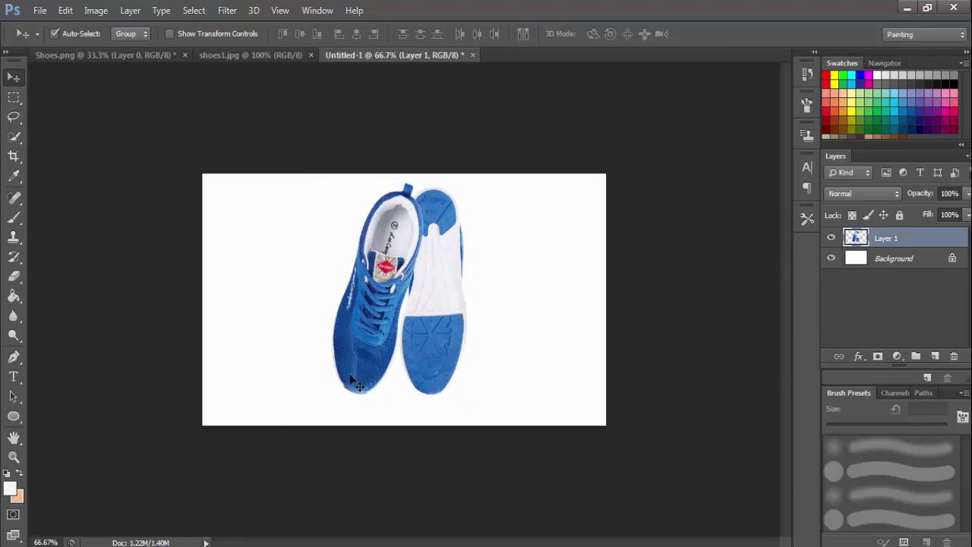
Step: Nudge the shoes slightly left and set the foreground colour to dark grey #2b2b2e
drag(349, 373, 343, 372)
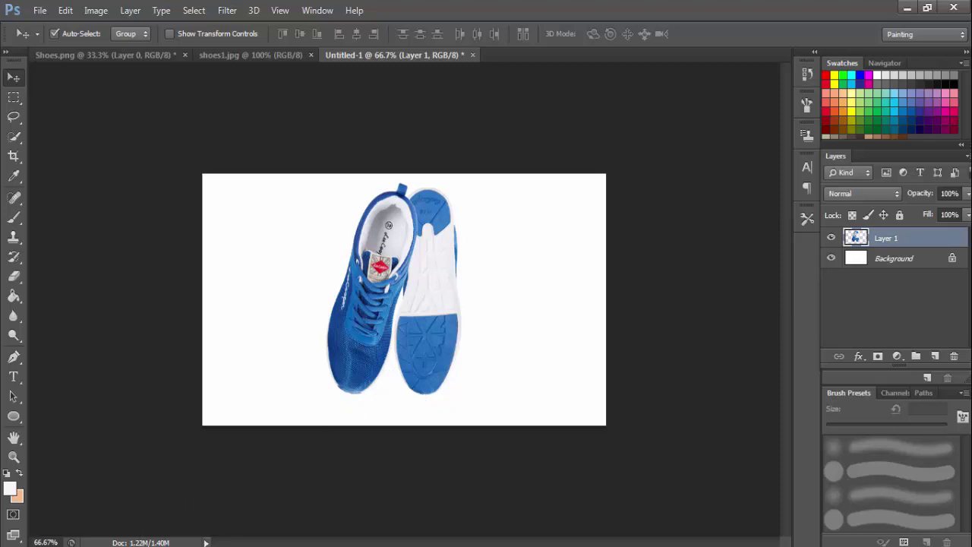
click(10, 492)
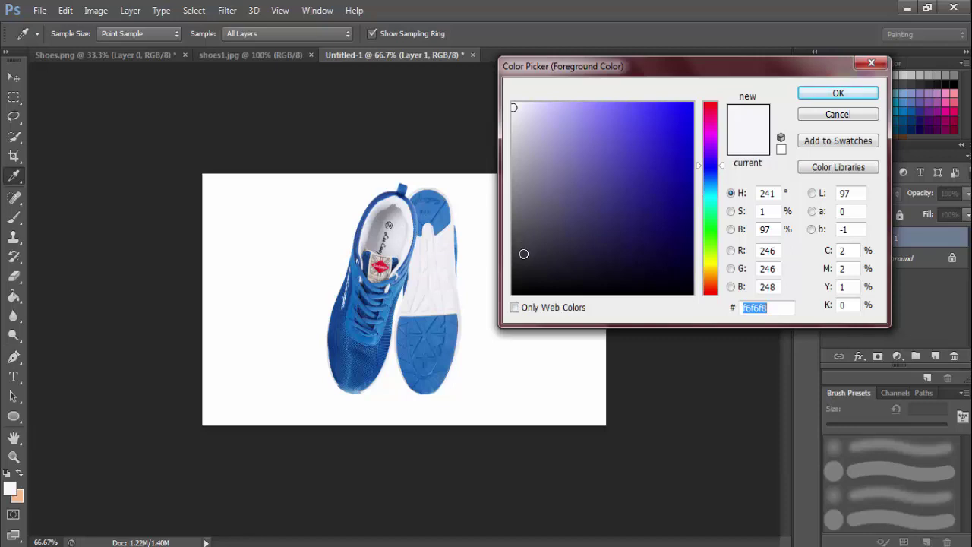
click(526, 260)
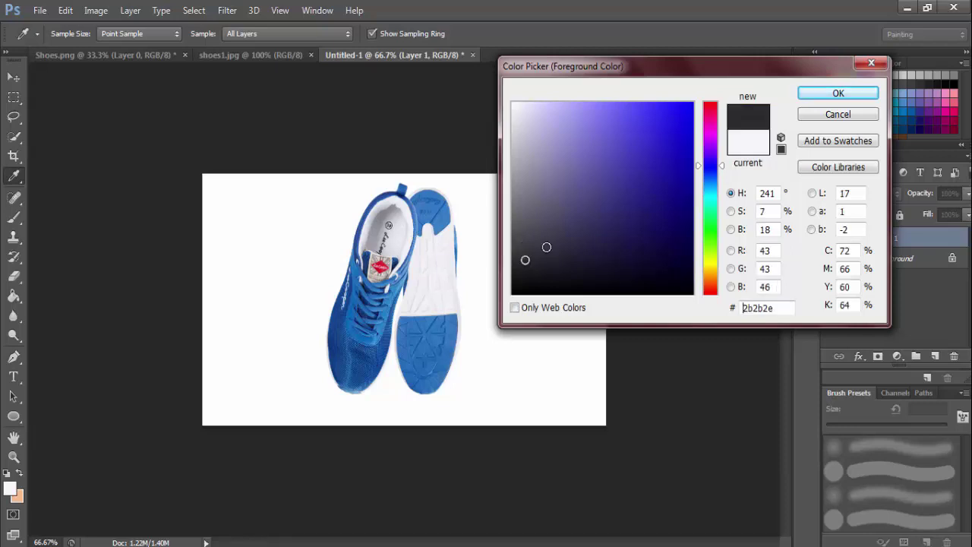
click(833, 93)
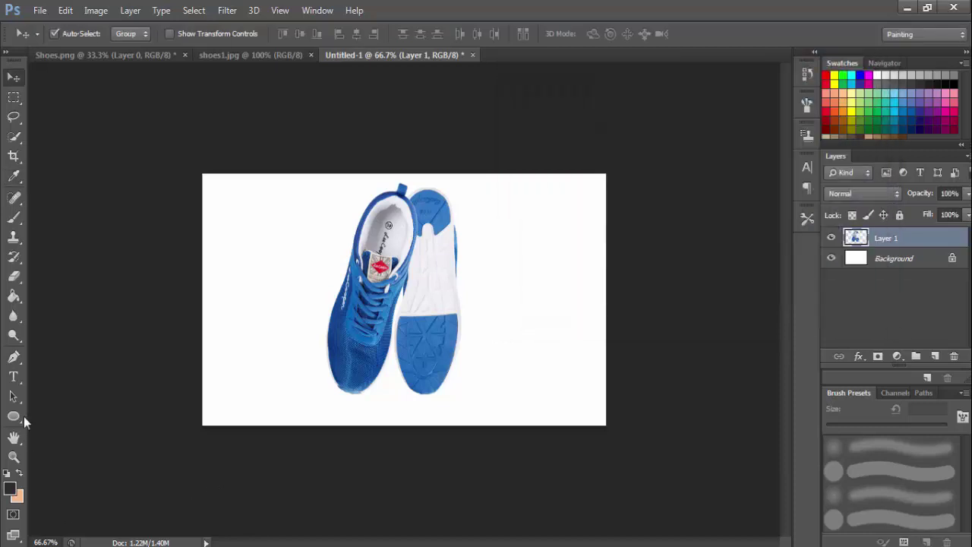
Step: Paint a test grey dab with the Brush tool, then undo it in History
click(14, 219)
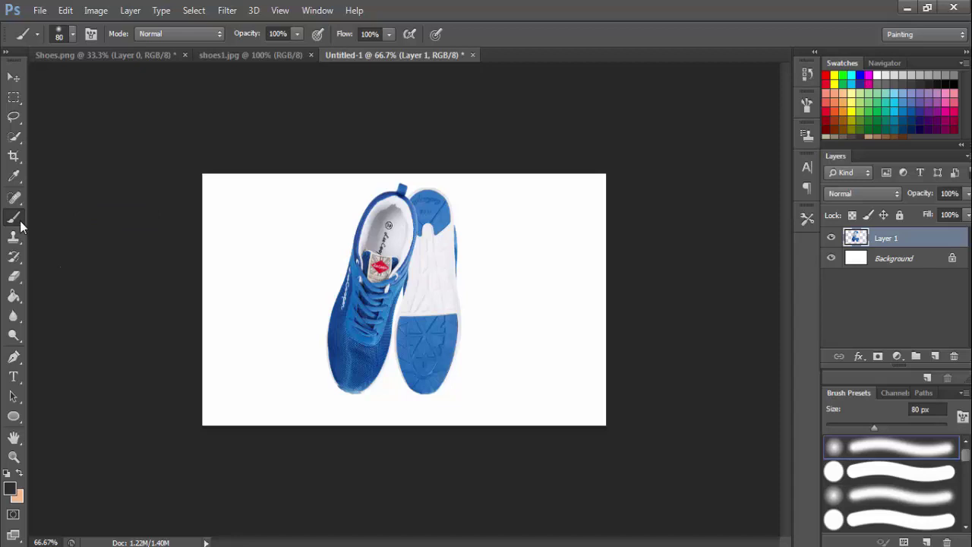
right_click(20, 225)
click(74, 224)
click(556, 243)
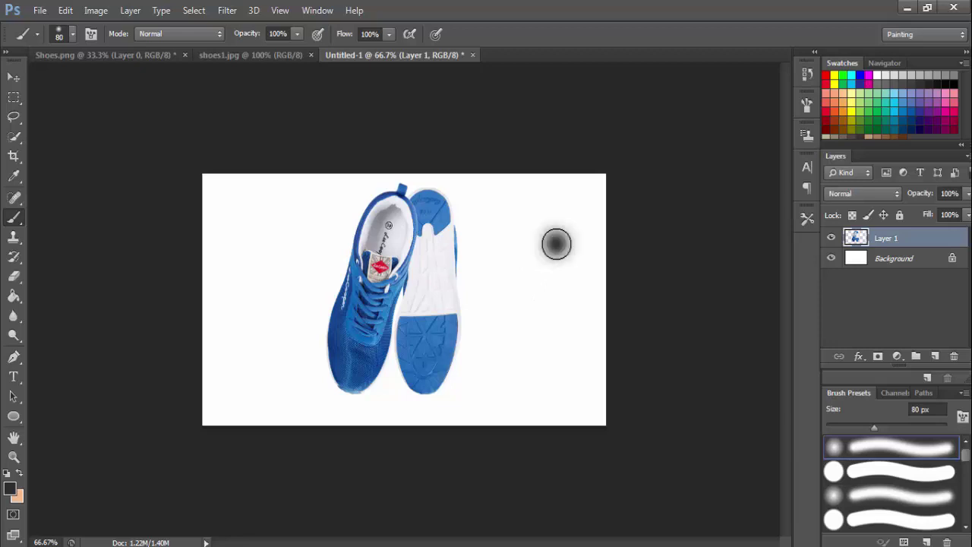
click(549, 243)
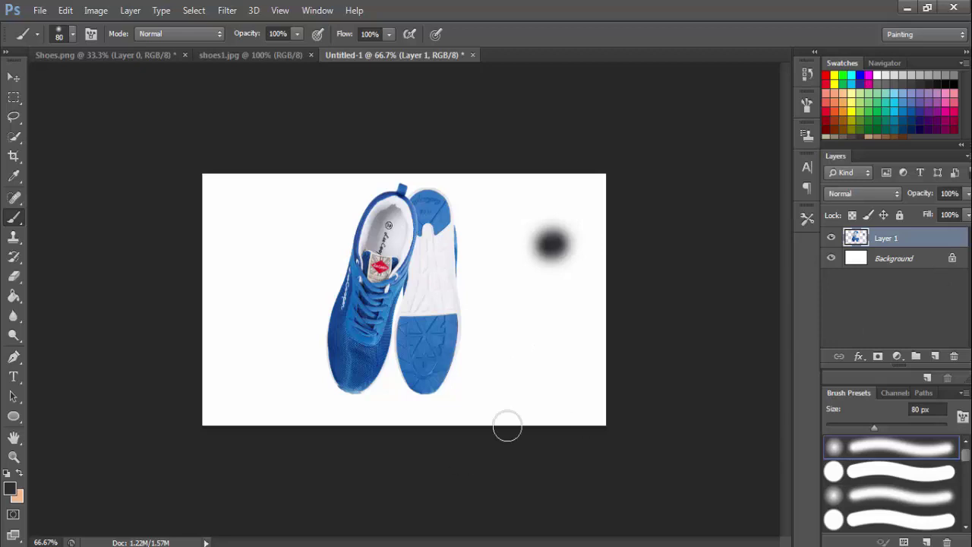
click(806, 73)
click(703, 115)
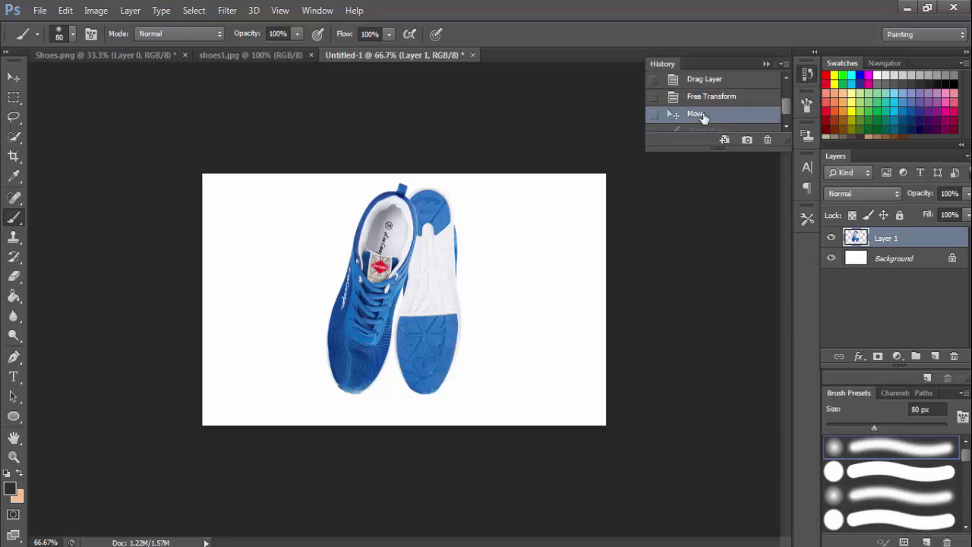
click(766, 66)
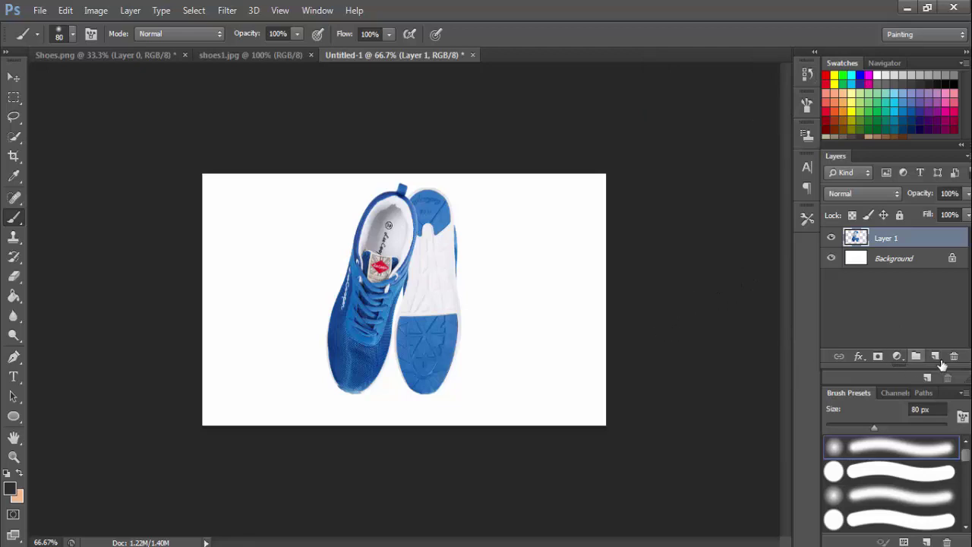
Step: Add a new Layer 2 and paint a short soft dark stroke on it
click(936, 357)
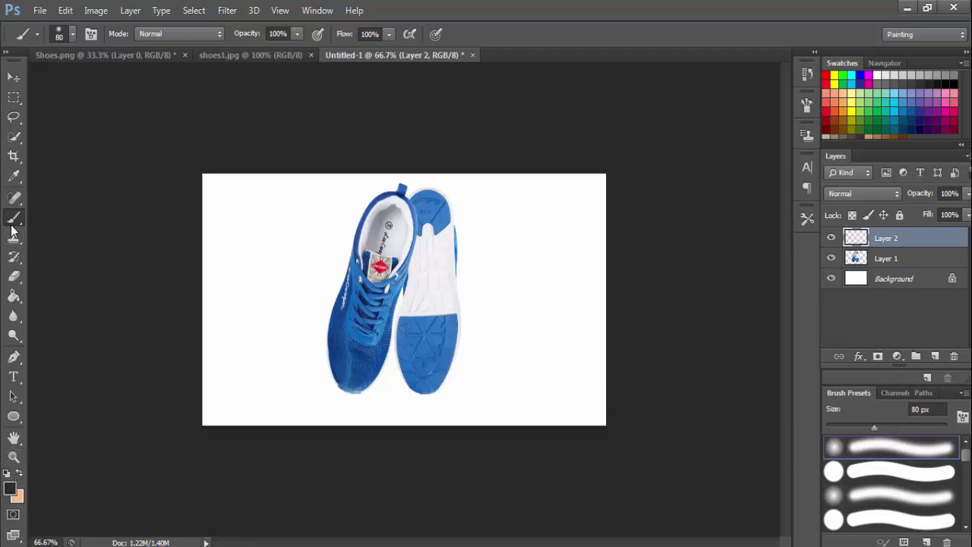
click(541, 246)
drag(541, 246, 510, 245)
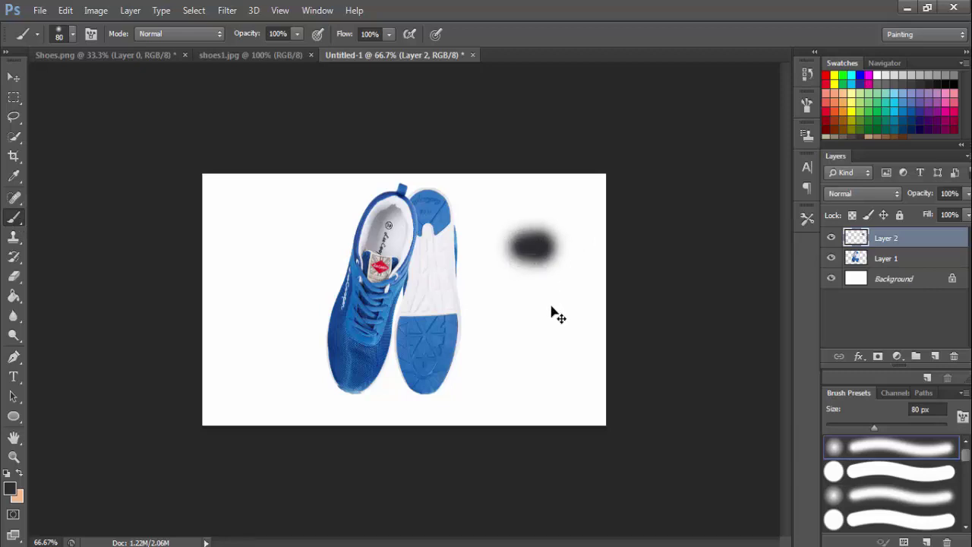
Step: Stretch and flatten the dark stroke into a wide shadow centred beneath the shoes
key(ctrl+t)
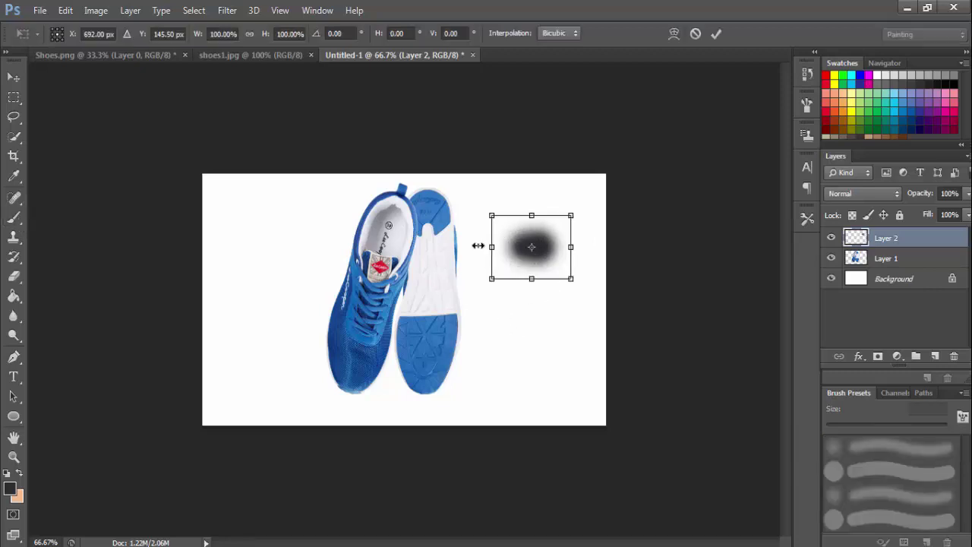
drag(478, 245, 125, 246)
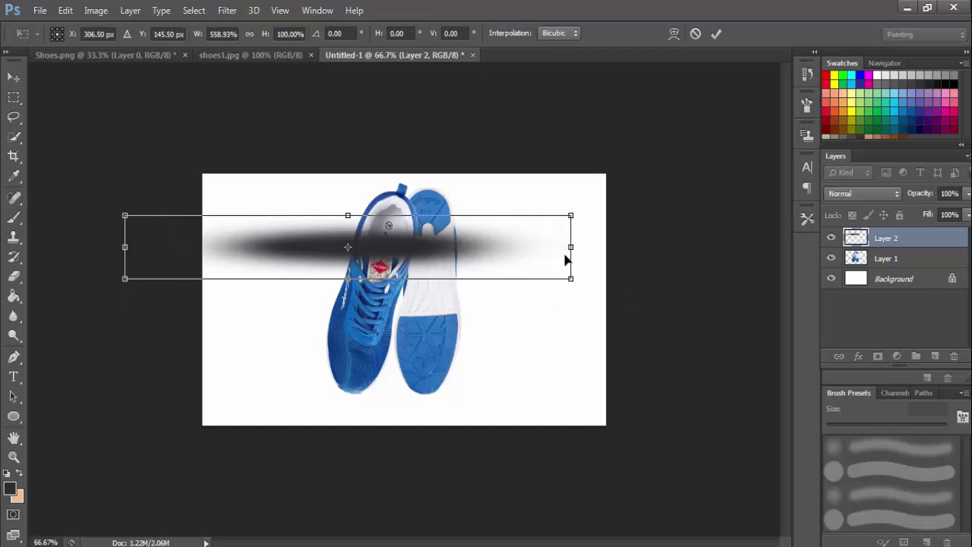
drag(570, 247, 765, 246)
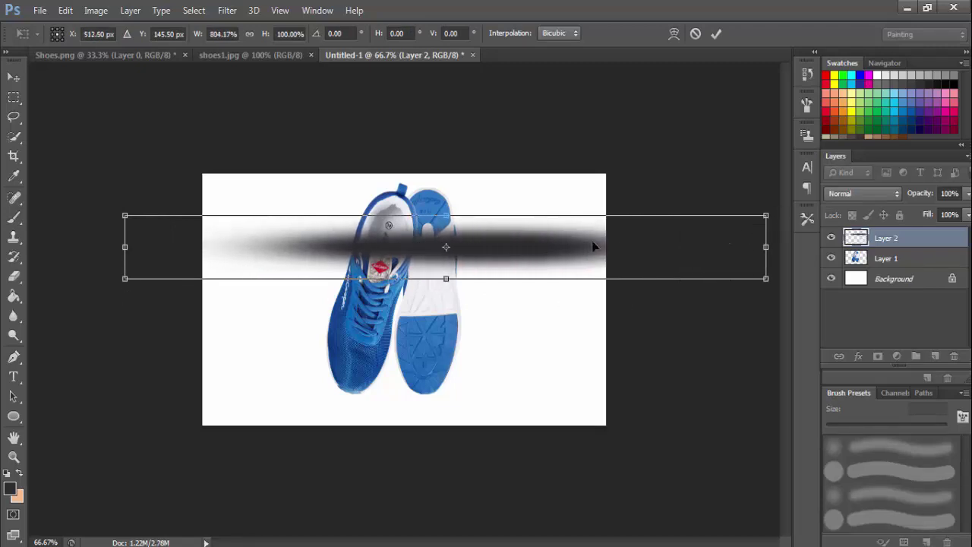
drag(547, 256, 494, 403)
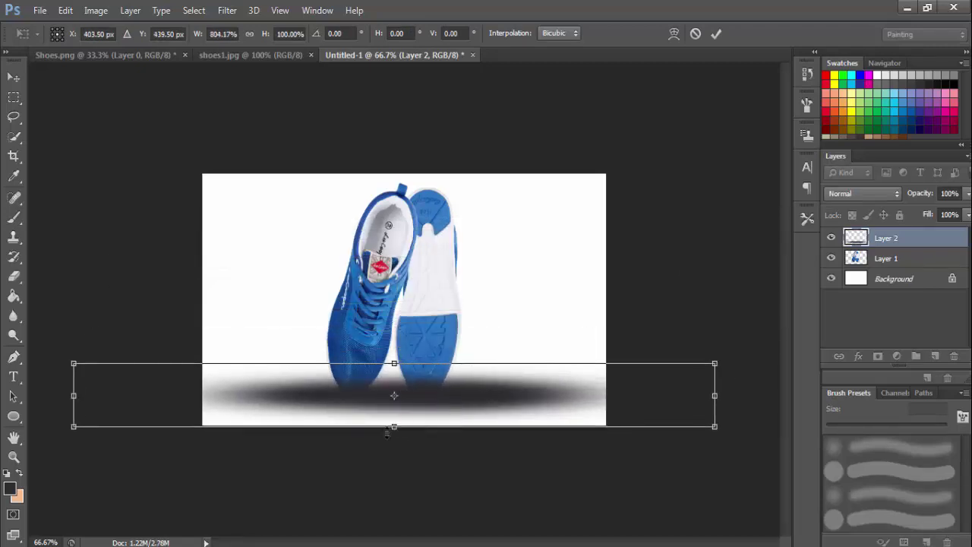
mouse_move(394, 427)
mouse_down()
mouse_move(393, 406)
mouse_move(435, 407)
mouse_up()
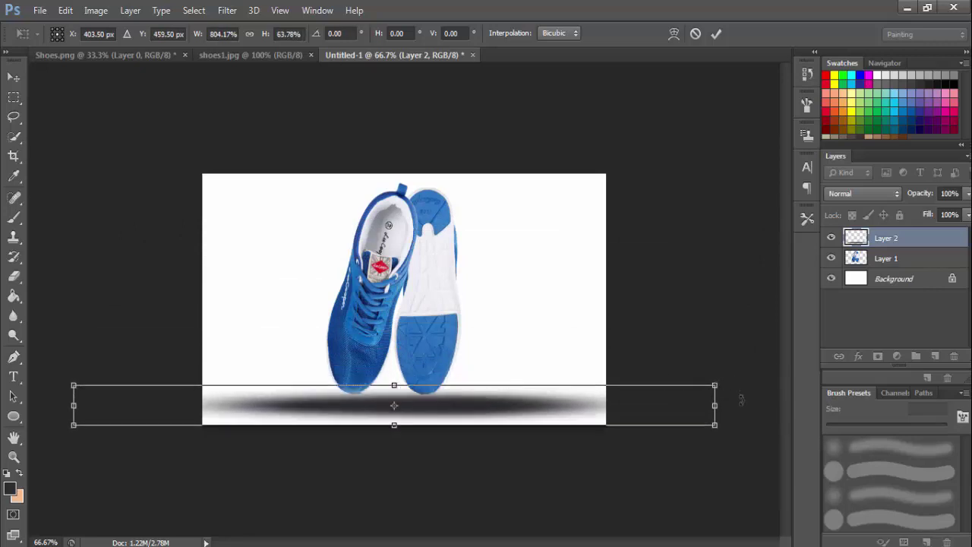
drag(714, 405, 486, 405)
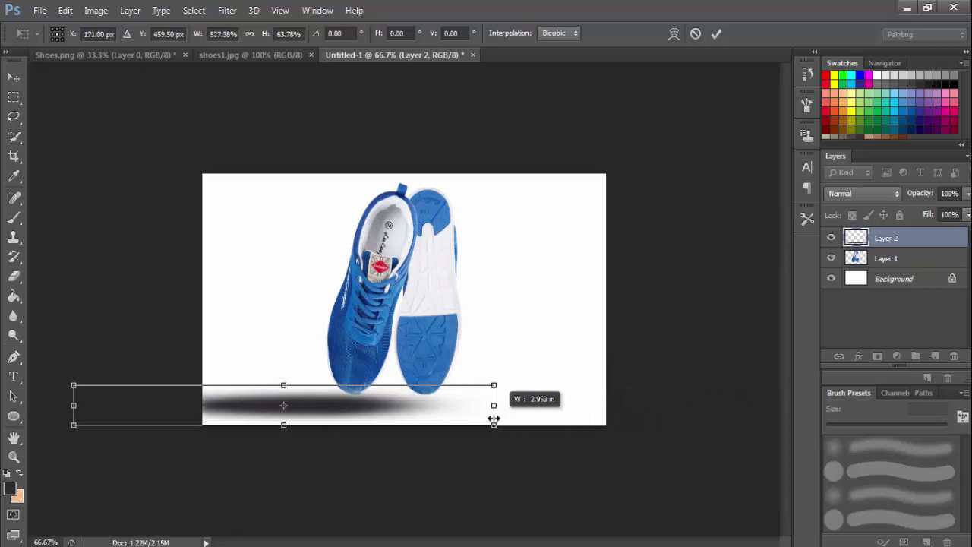
mouse_move(370, 415)
mouse_down()
mouse_move(456, 415)
mouse_move(445, 408)
mouse_up()
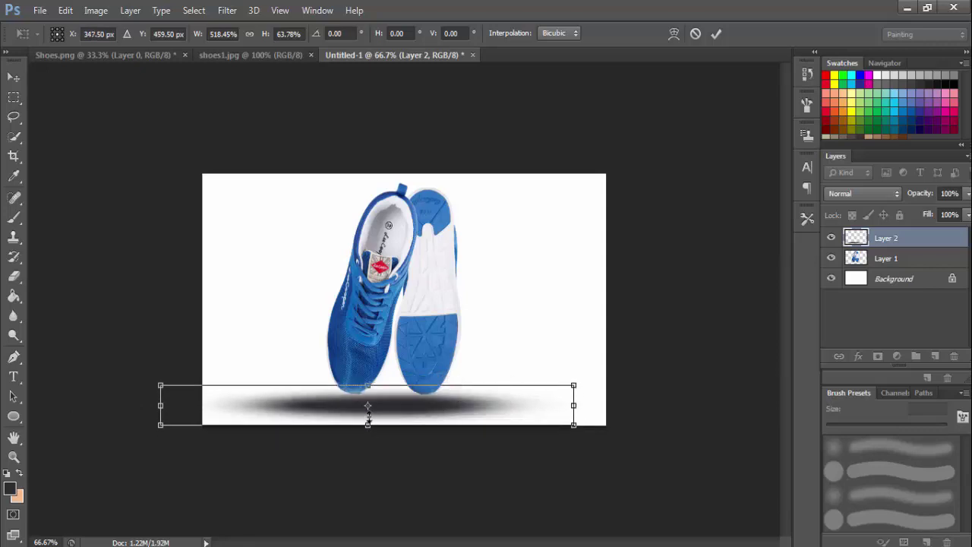
drag(367, 425, 353, 420)
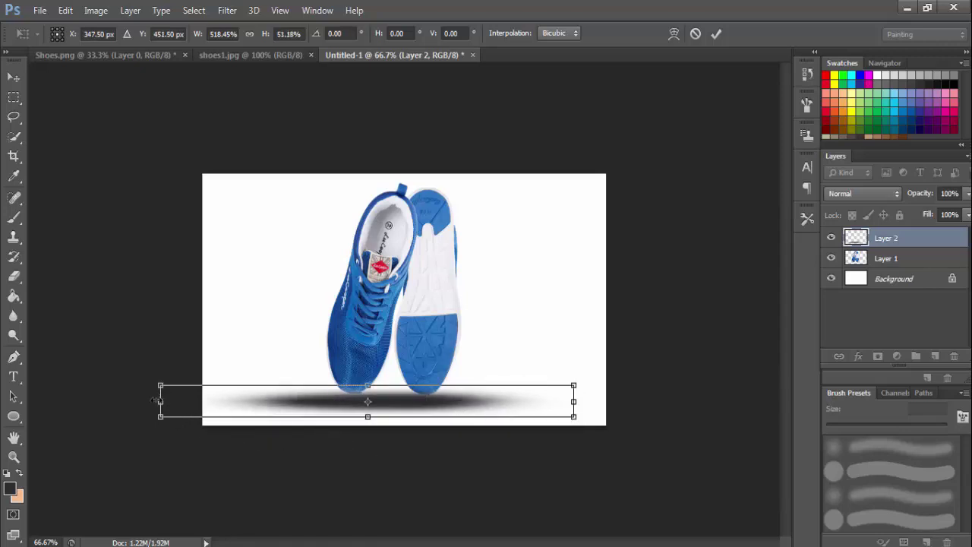
drag(161, 402, 187, 402)
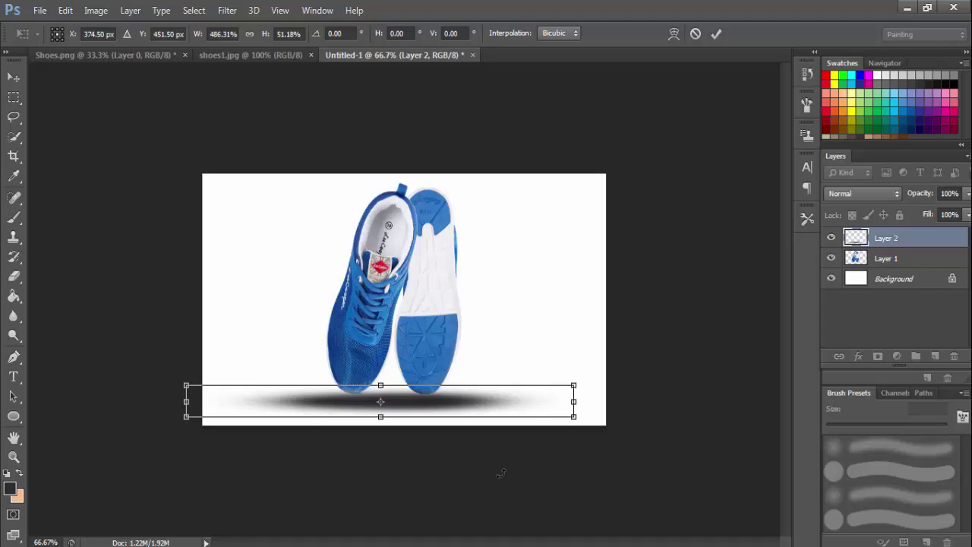
key(Return)
key(b)
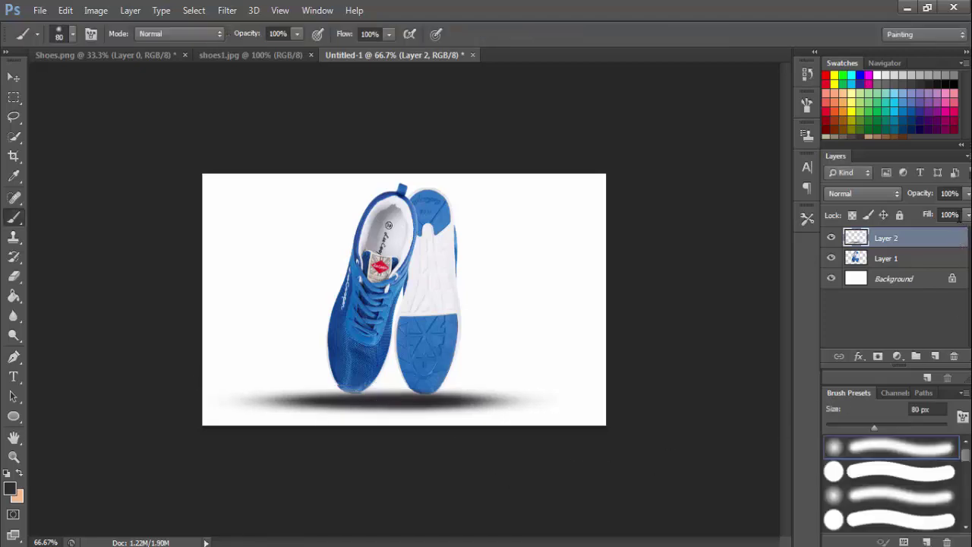
Step: Lower Layer 2's fill to 79%, then select the Background layer
click(969, 216)
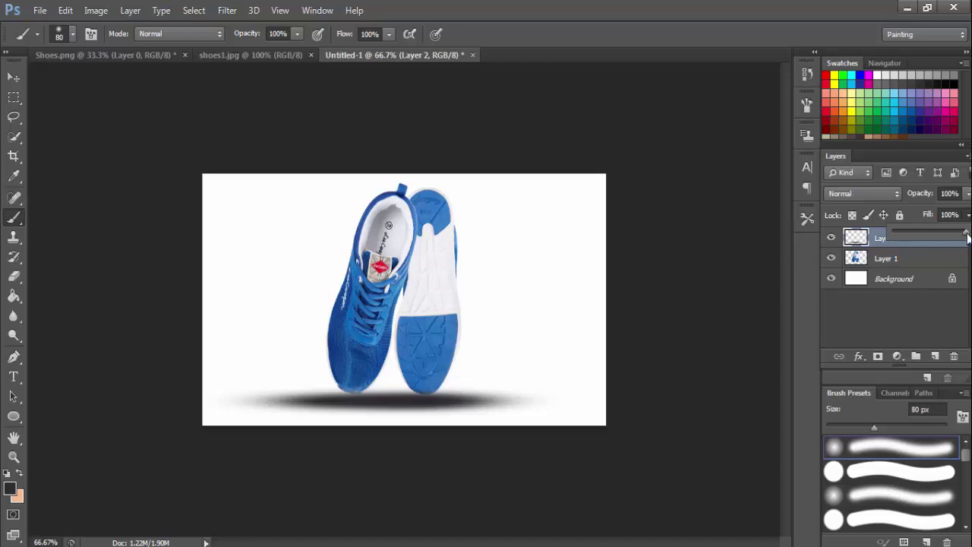
drag(968, 238, 952, 241)
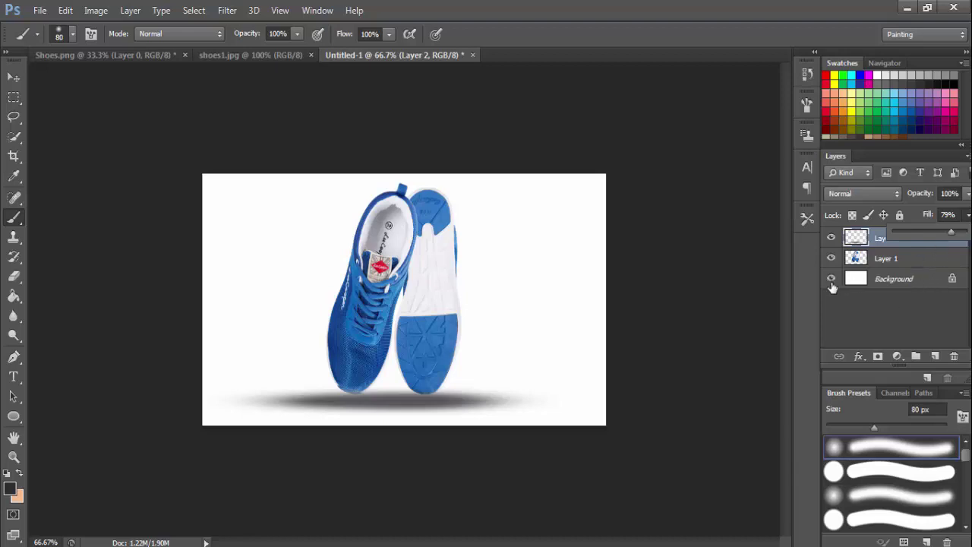
click(808, 297)
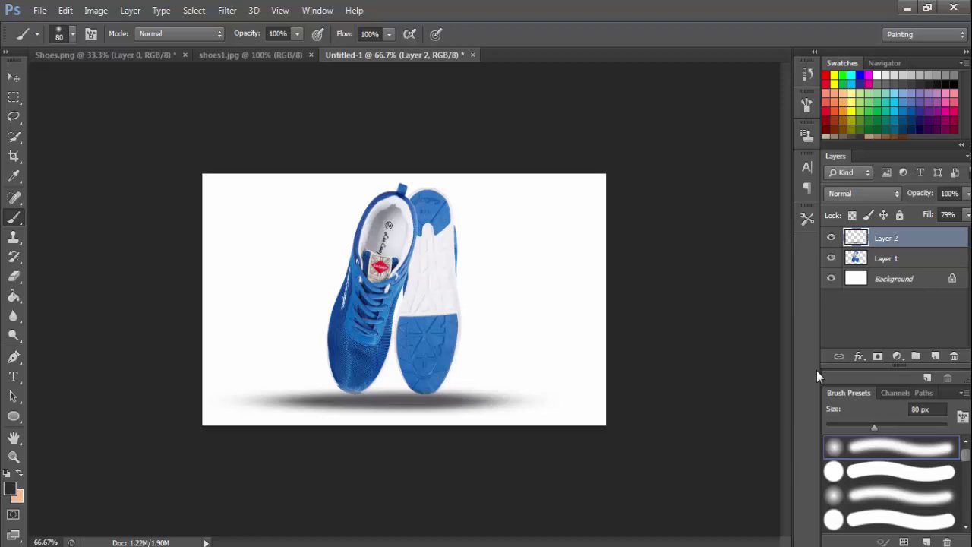
click(14, 78)
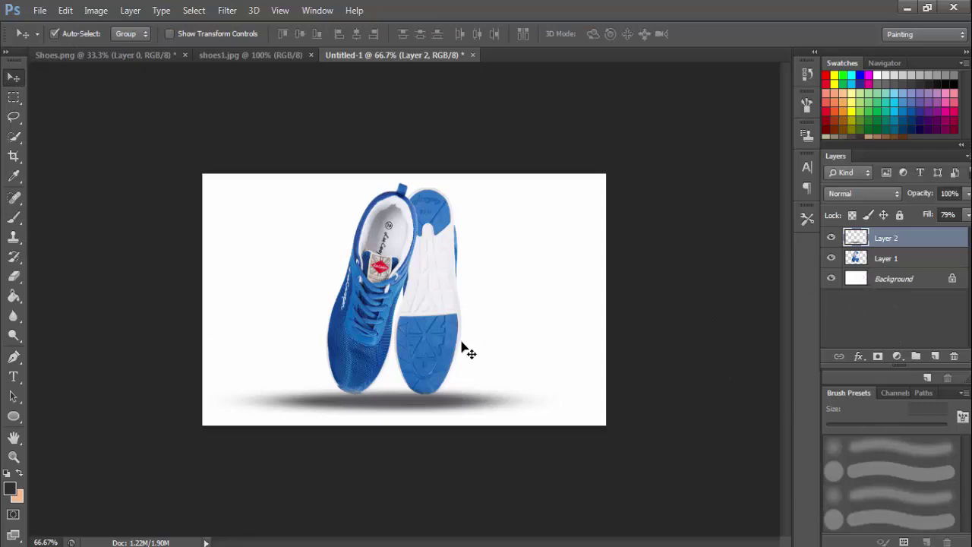
click(904, 281)
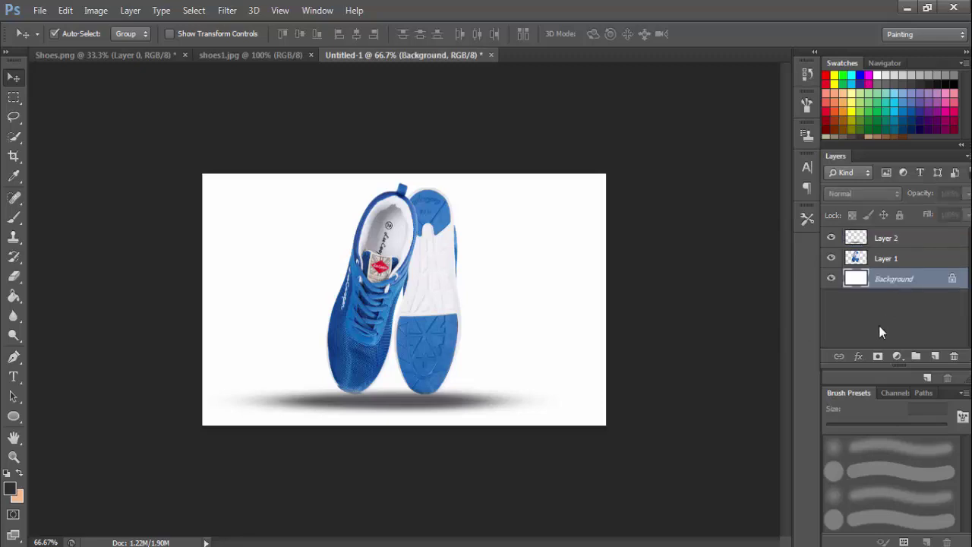
Step: Add a Color Fill layer above Background in neutral grey #8b8d8e
click(899, 358)
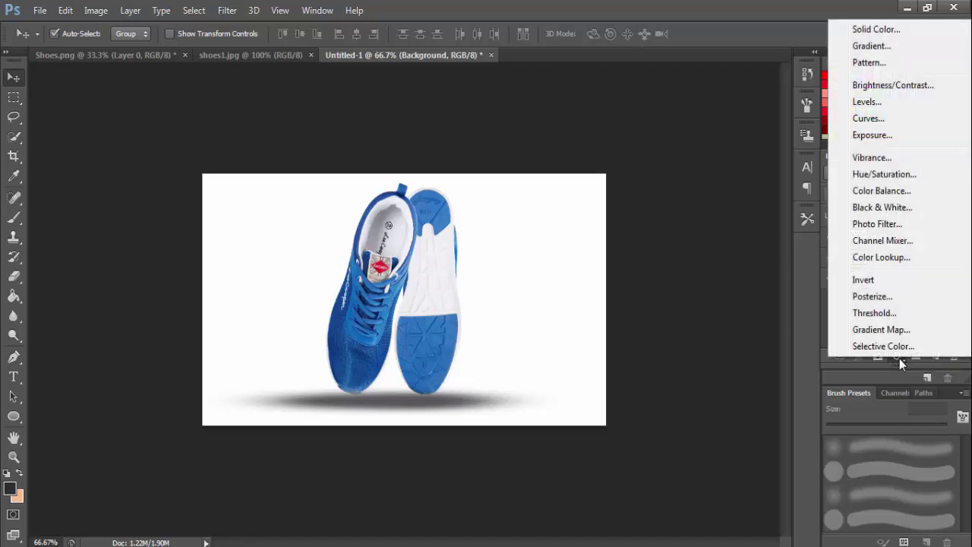
click(873, 30)
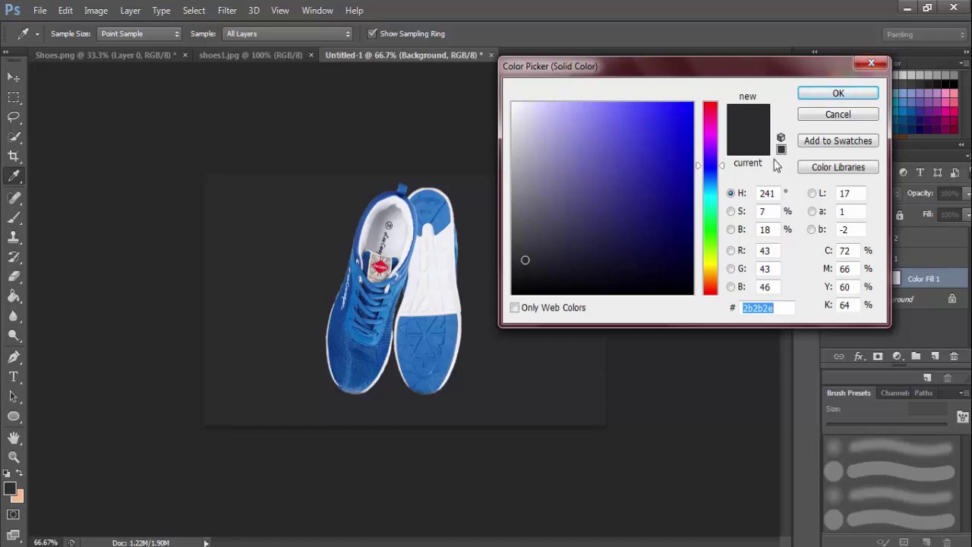
click(710, 134)
click(720, 190)
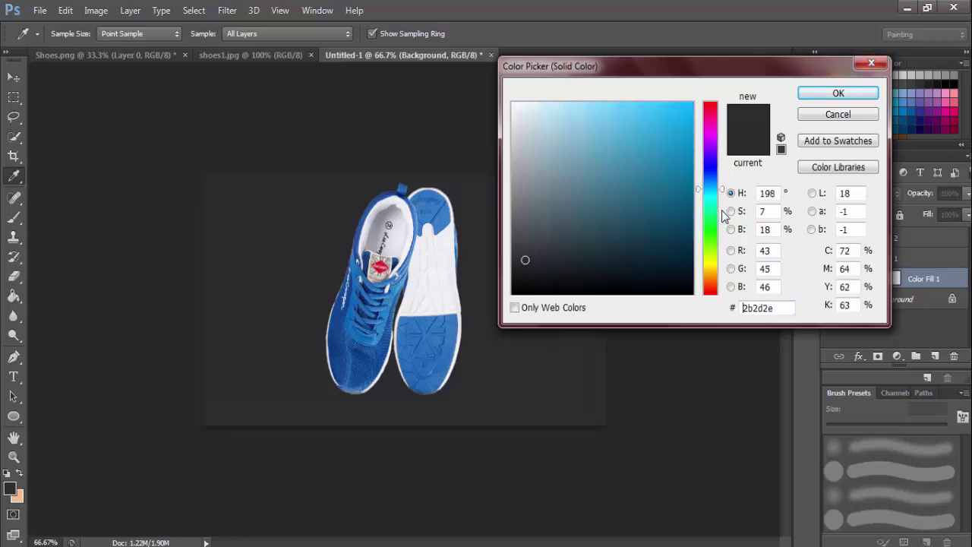
click(518, 197)
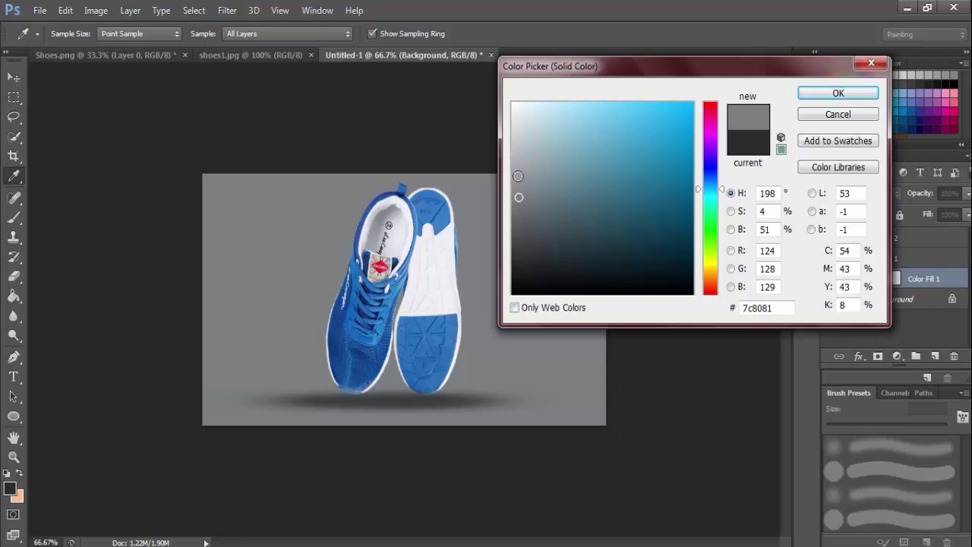
drag(521, 195, 516, 190)
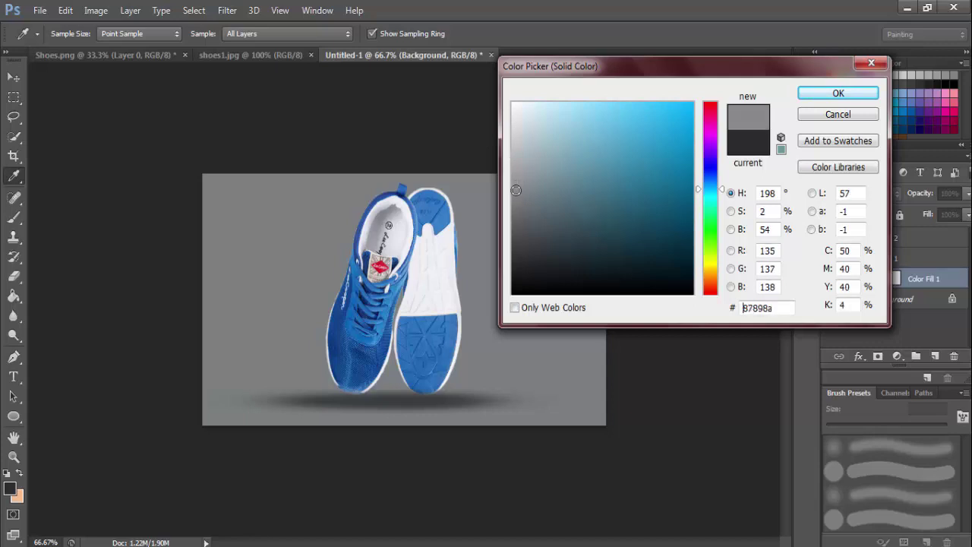
drag(515, 190, 516, 187)
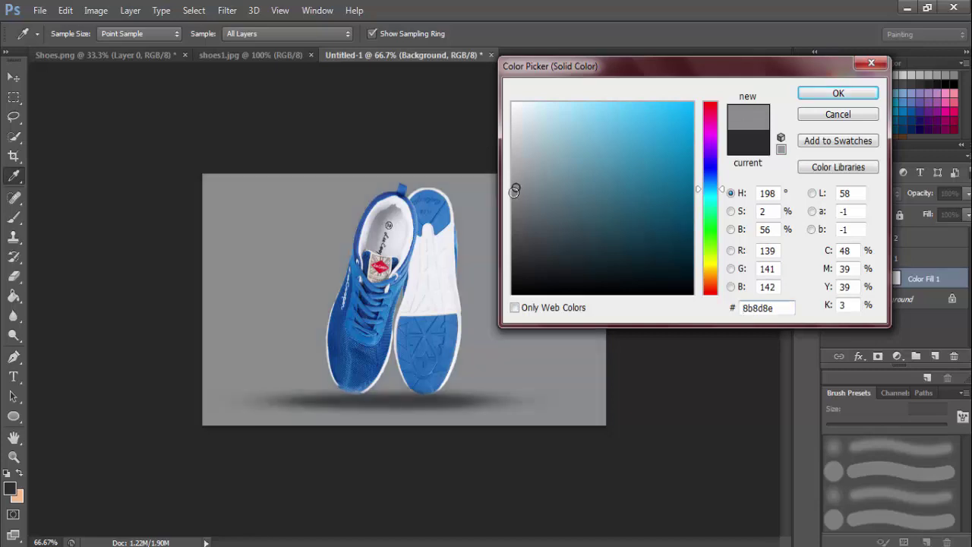
click(828, 95)
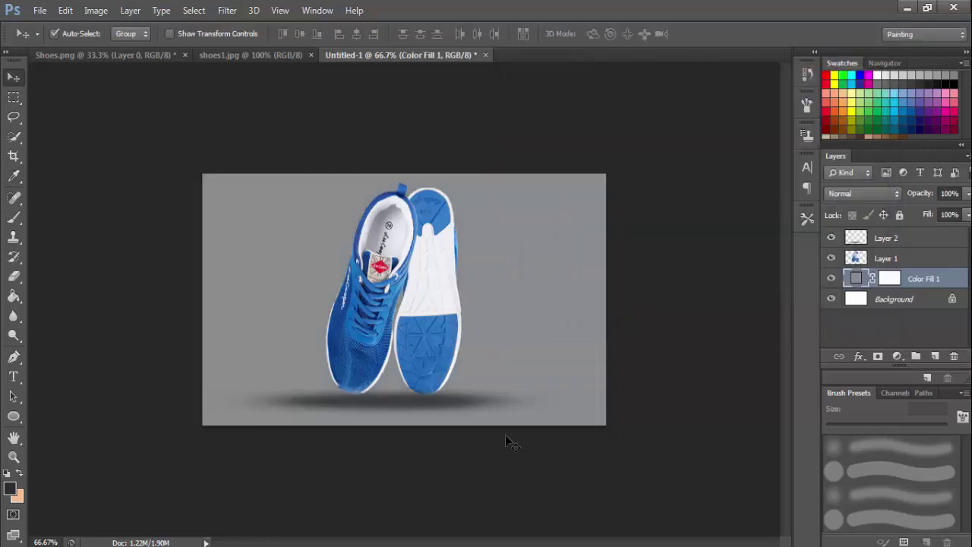
Step: Rescale Layer 2's shadow to about 93.6% × 86% and nudge it slightly left
click(886, 241)
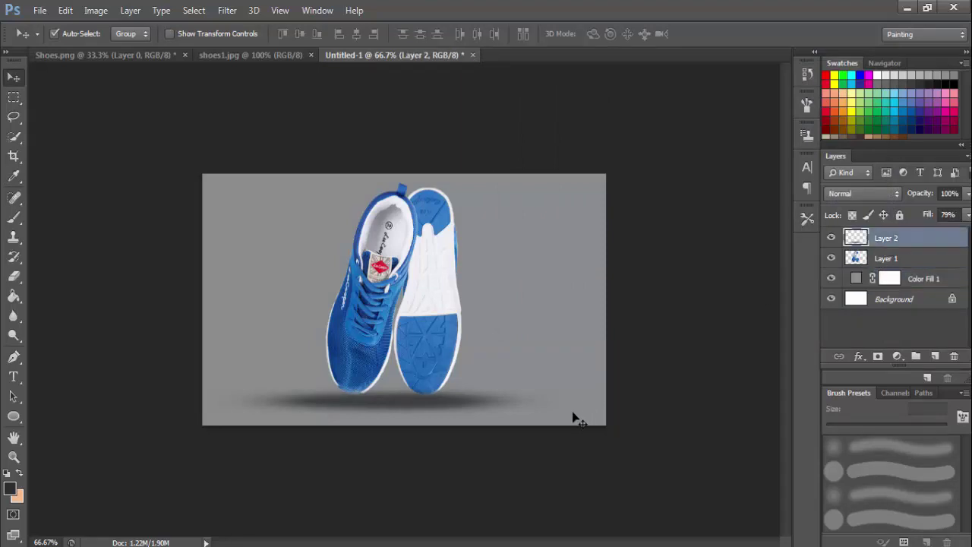
key(ctrl+t)
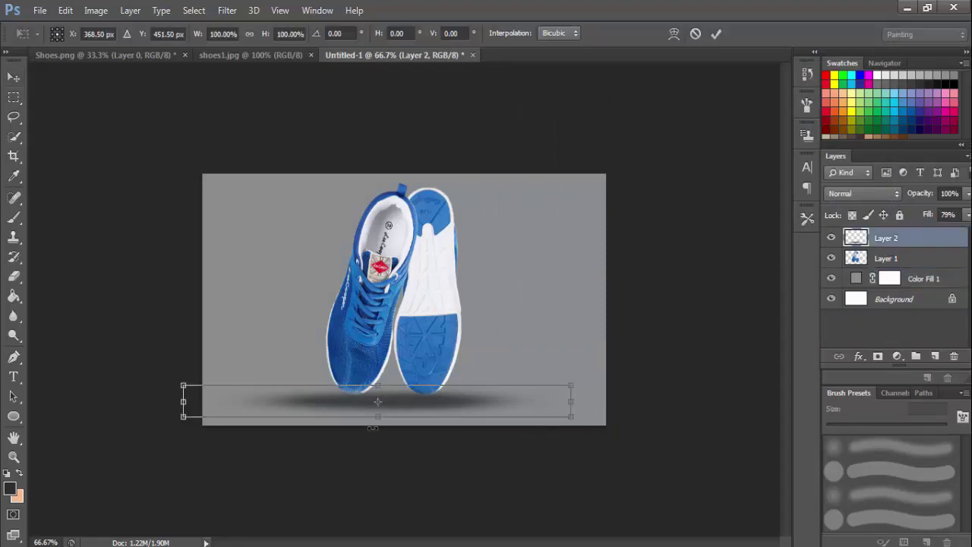
drag(376, 418, 375, 415)
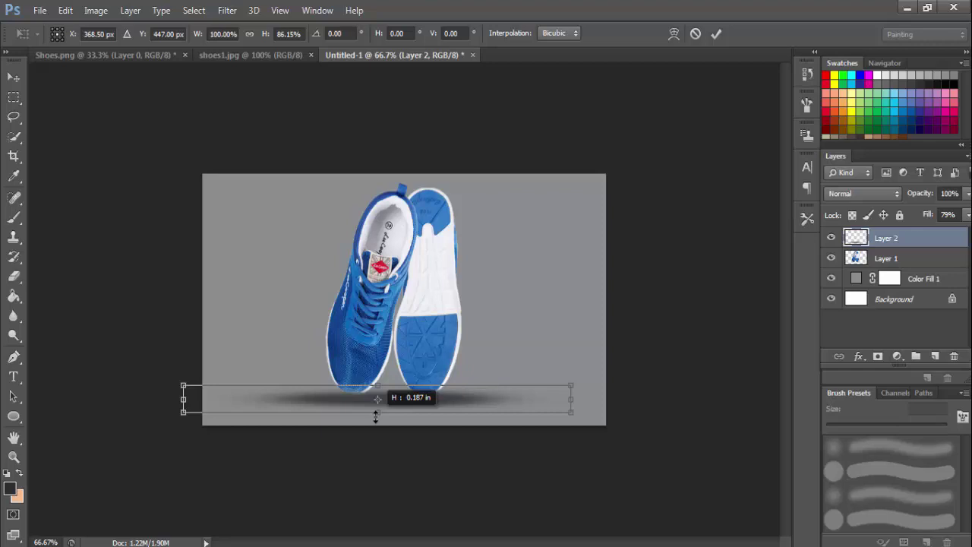
drag(183, 399, 207, 400)
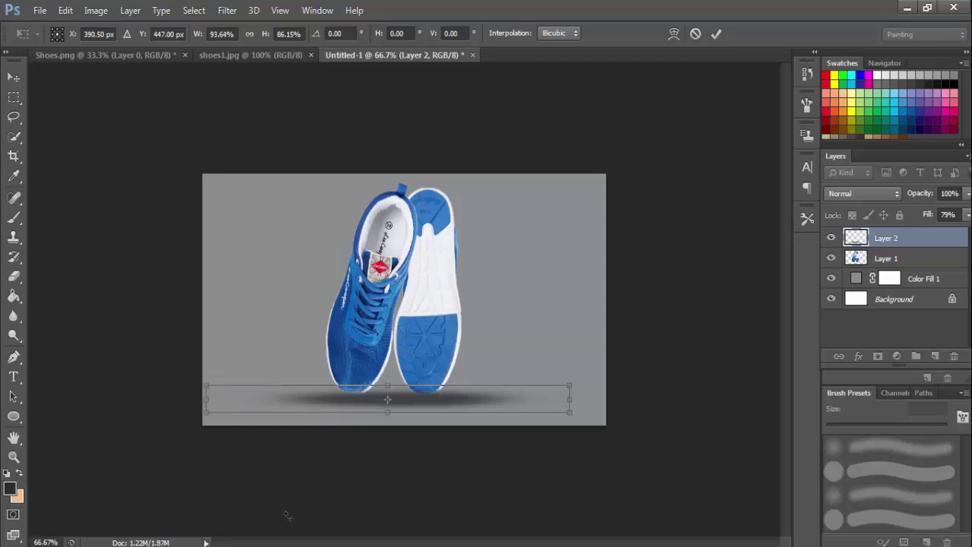
key(Left)
key(Left)
key(Left)
key(Down)
key(Down)
key(Down)
key(Left)
key(Left)
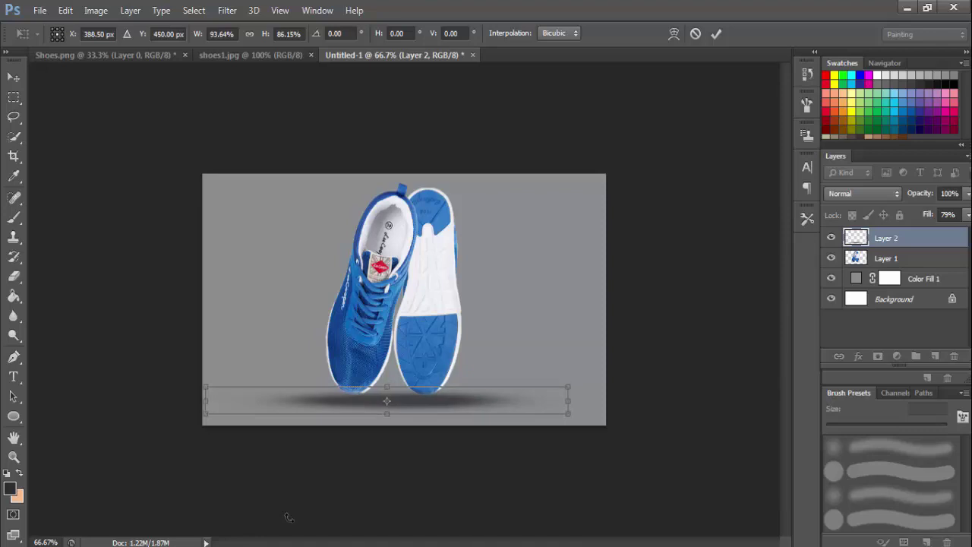
key(Left)
key(Left)
key(Left)
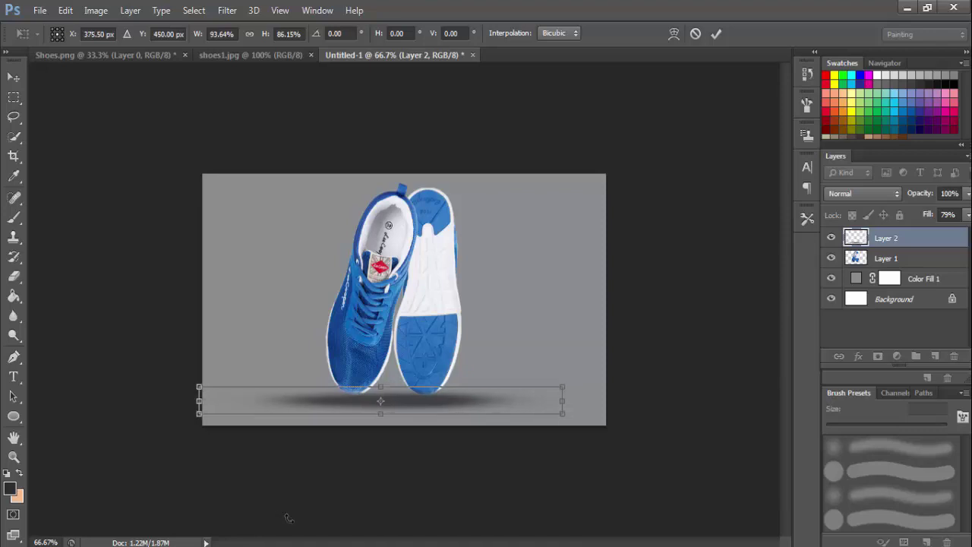
key(Return)
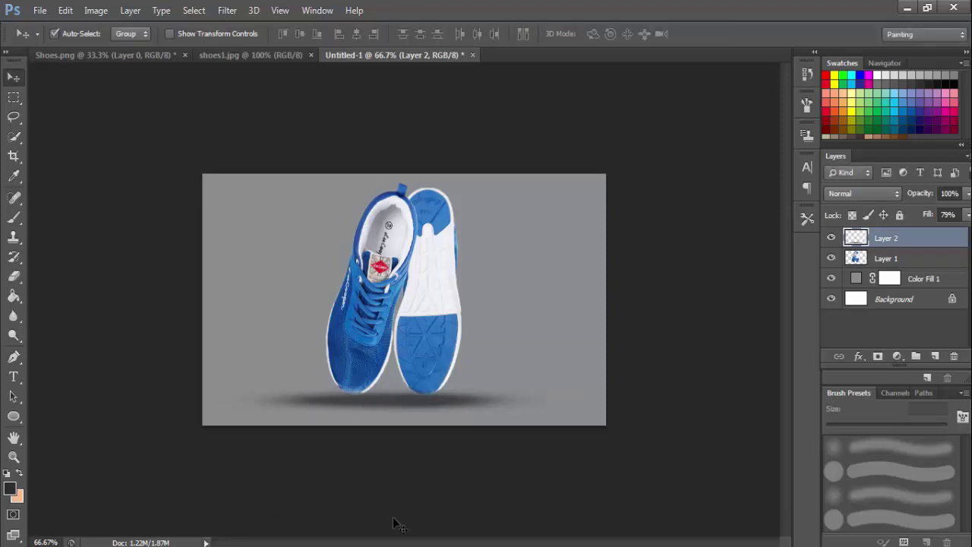
Step: Set the foreground colour to near-white
click(10, 487)
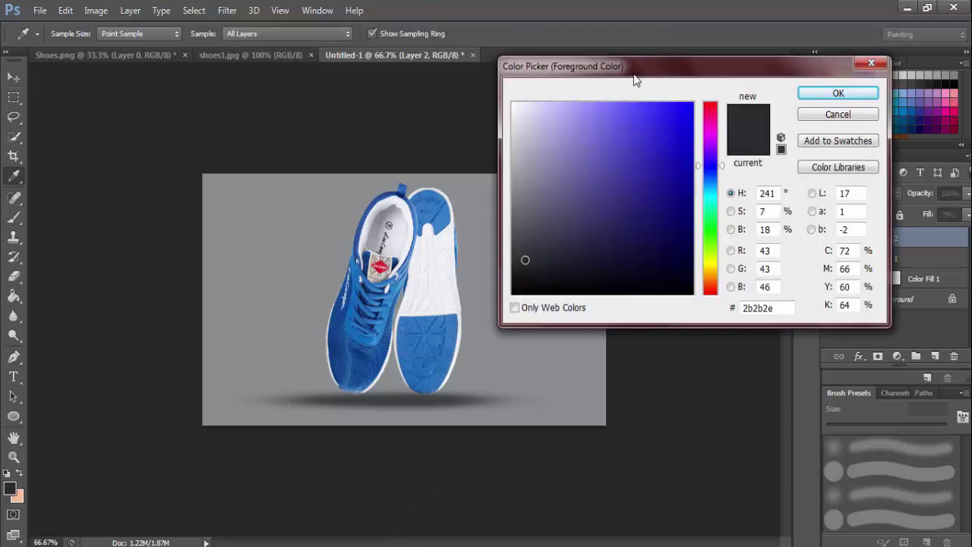
click(515, 104)
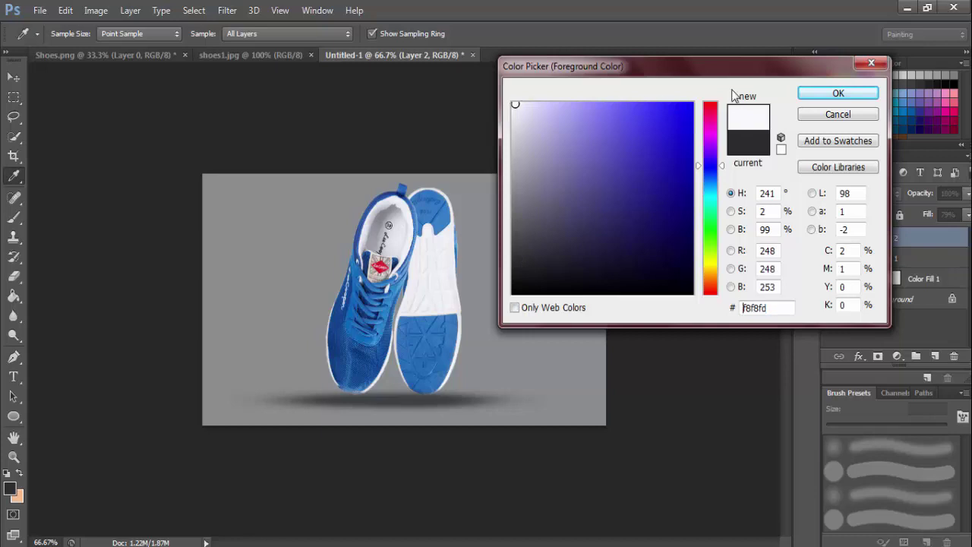
click(835, 94)
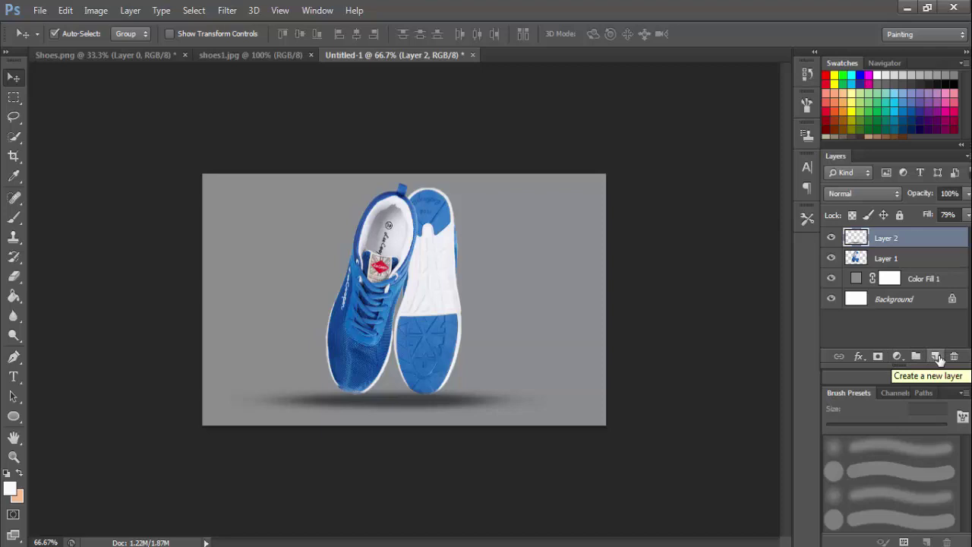
Step: On a new Layer 3, paint a soft white dab right of the shoes and scale it to about 456% × 486%
click(937, 356)
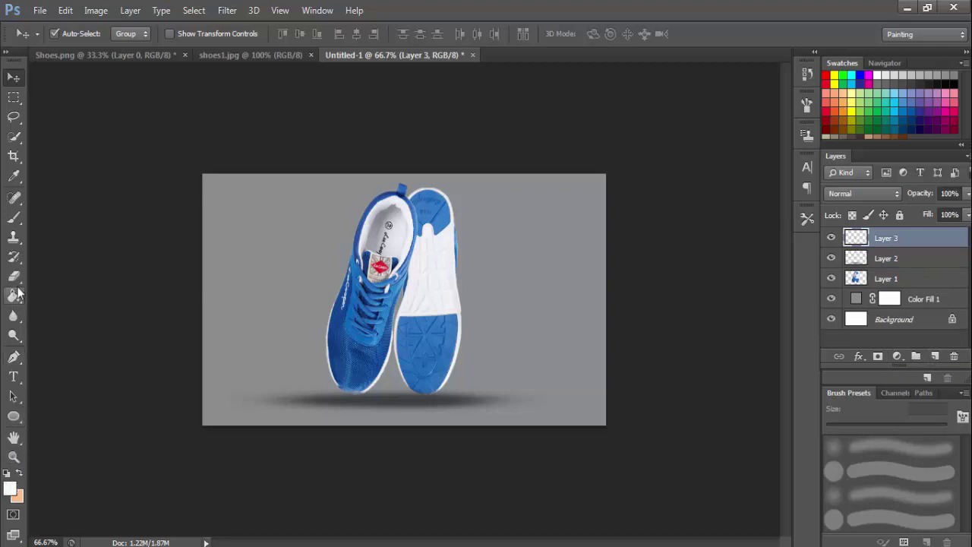
click(19, 215)
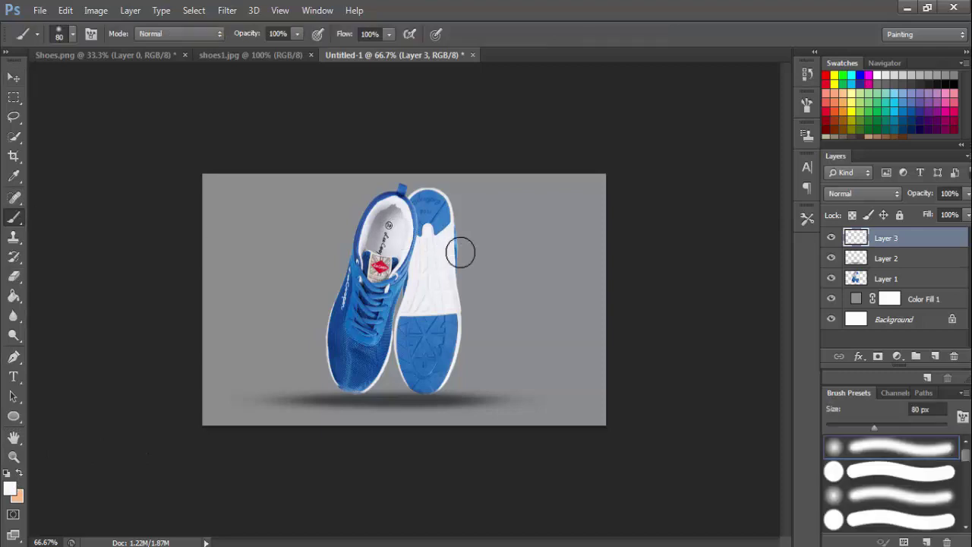
drag(524, 235, 514, 239)
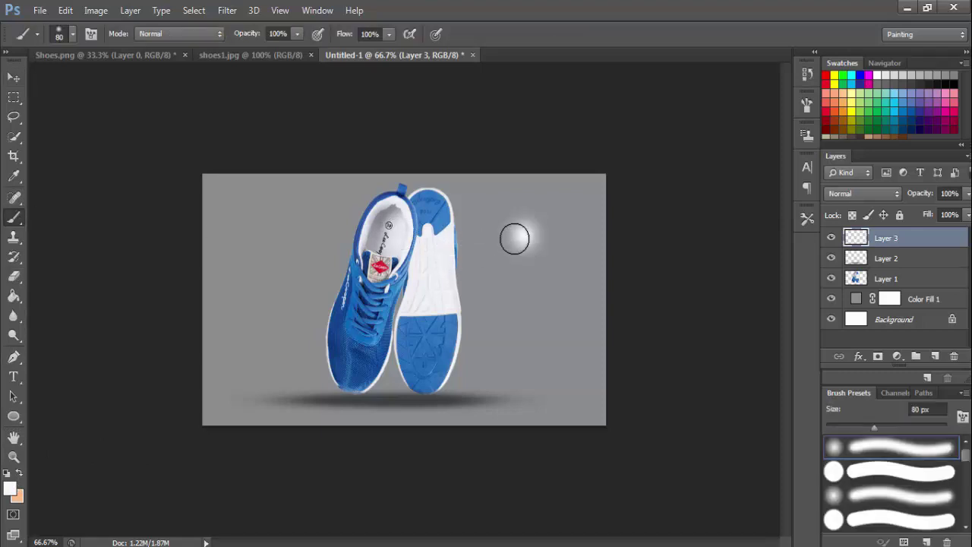
key(ctrl+t)
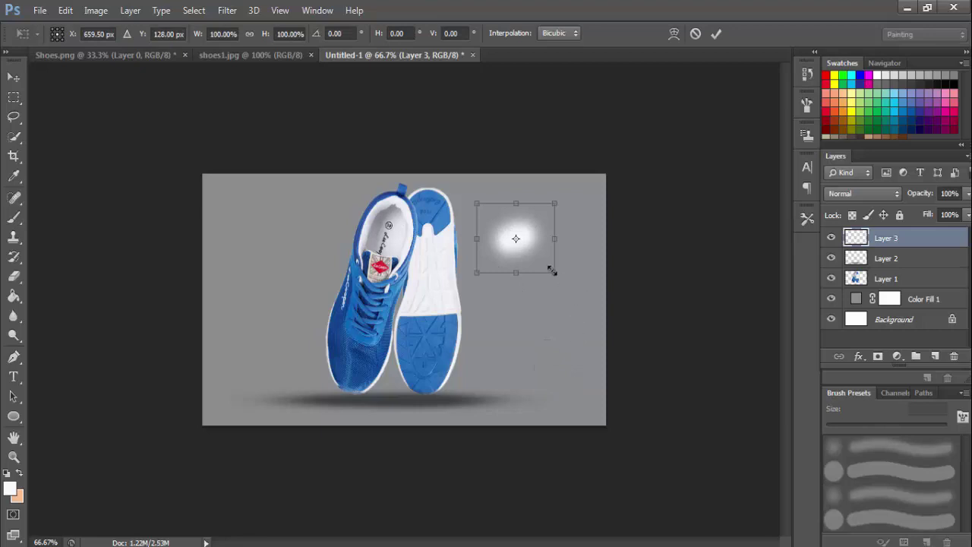
drag(552, 271, 685, 477)
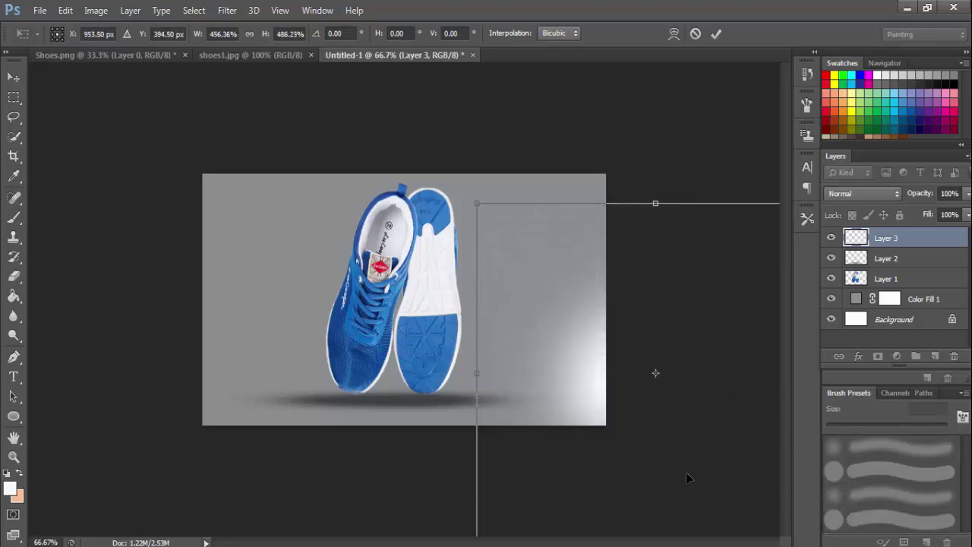
Step: Move the glow up over the shoes, apply it, and place Layer 3 beneath the shoes
drag(575, 412, 347, 332)
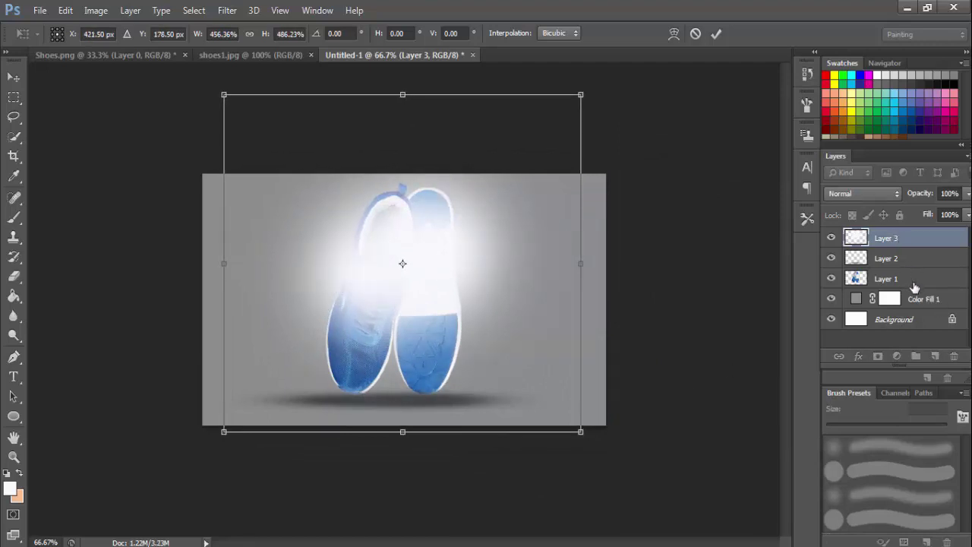
key(Return)
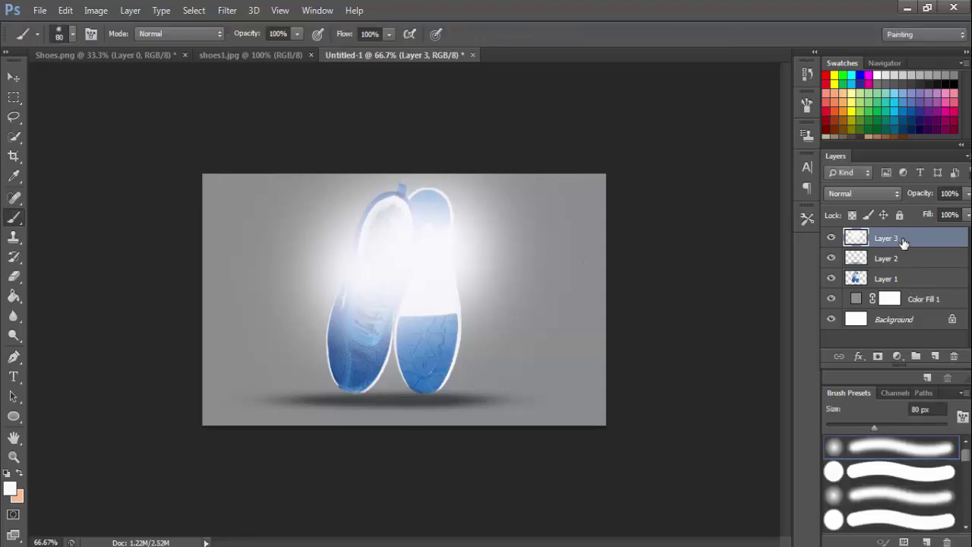
drag(900, 242, 914, 285)
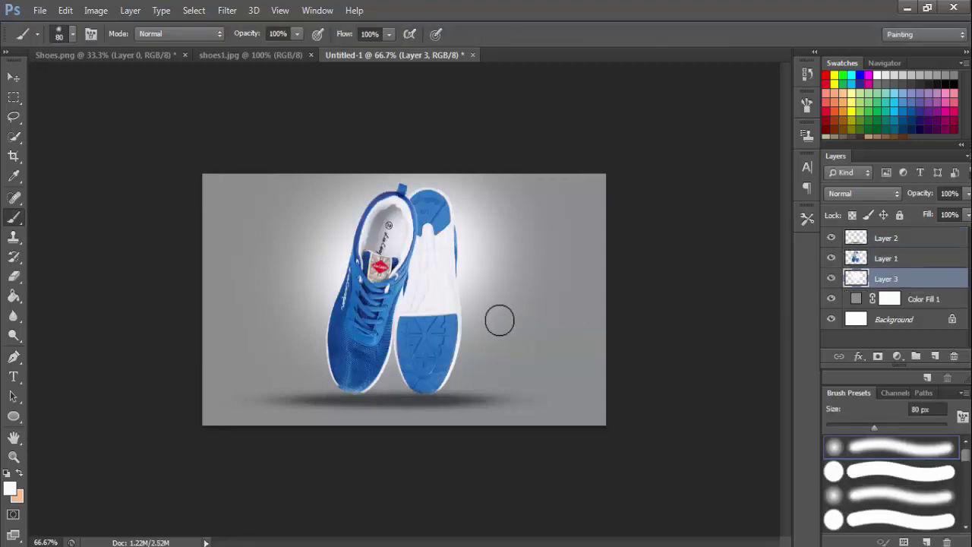
Step: Resize and reposition the white glow so it sits behind the shoes
key(ctrl+t)
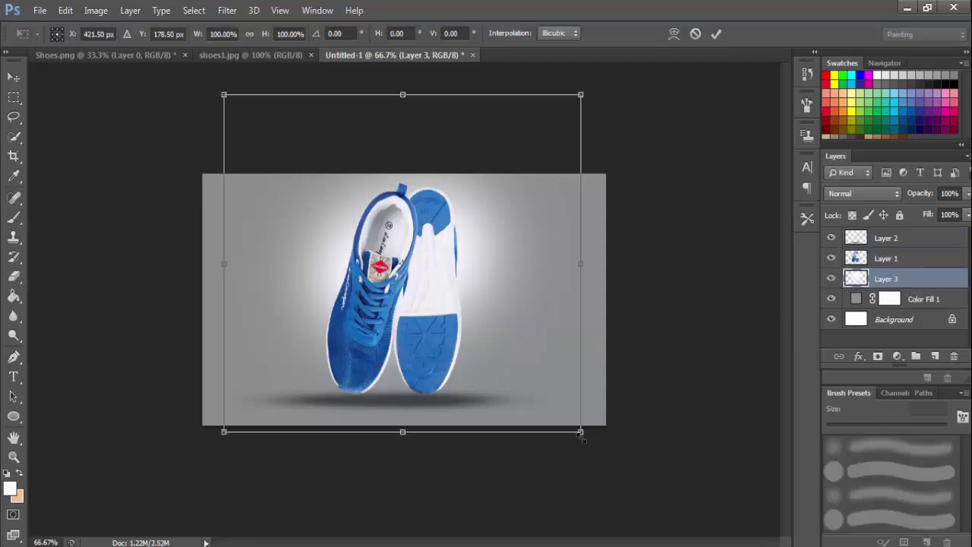
drag(582, 434, 701, 517)
mouse_move(487, 345)
mouse_down()
mouse_move(445, 324)
mouse_move(462, 321)
mouse_up()
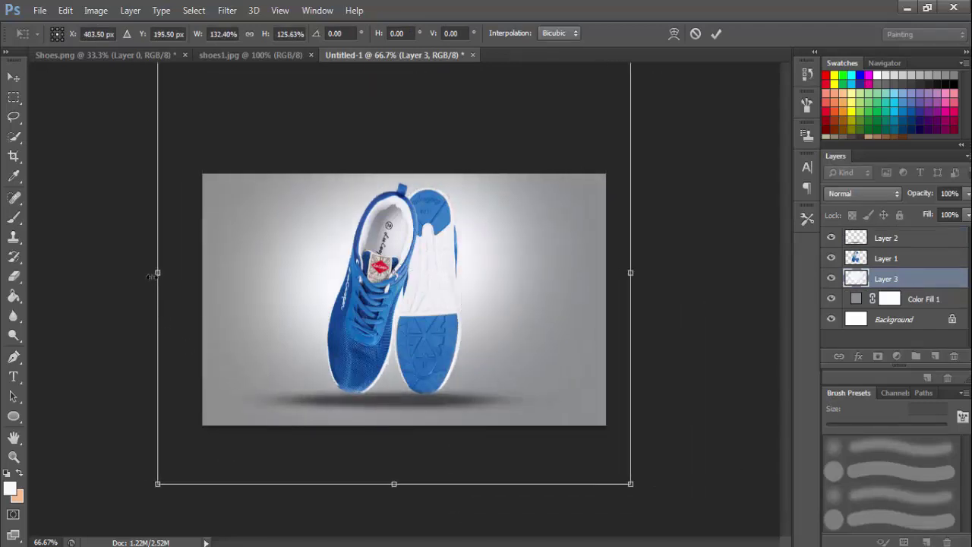
drag(152, 276, 202, 273)
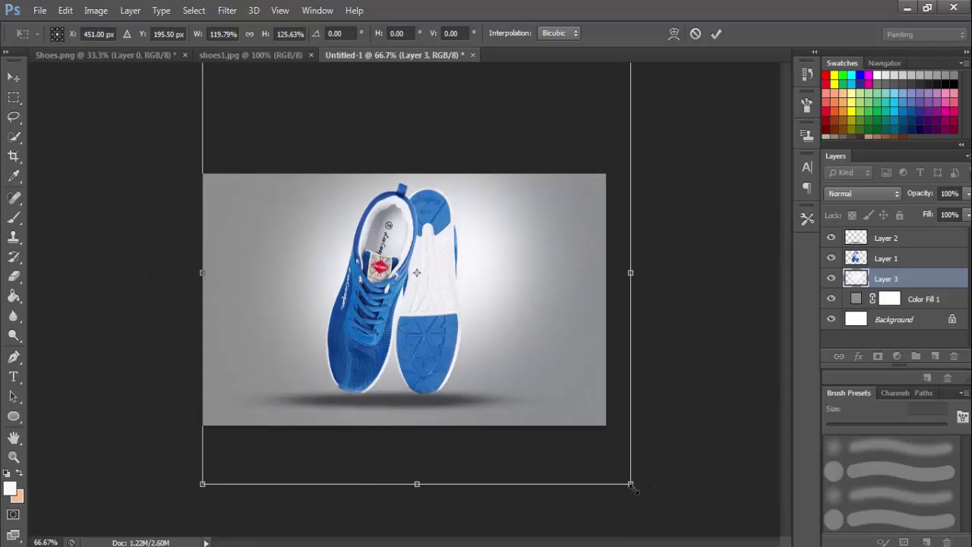
drag(633, 487, 574, 451)
drag(521, 414, 521, 421)
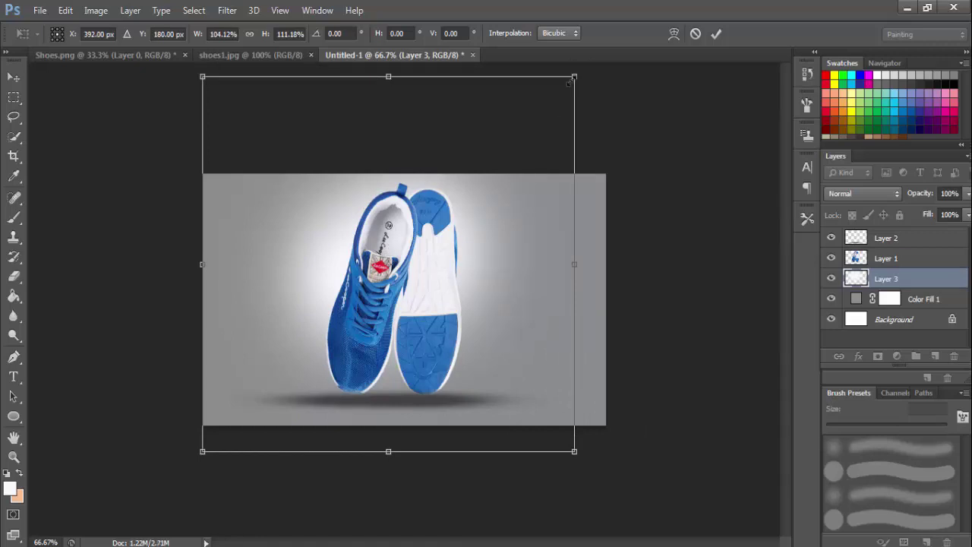
drag(573, 77, 522, 107)
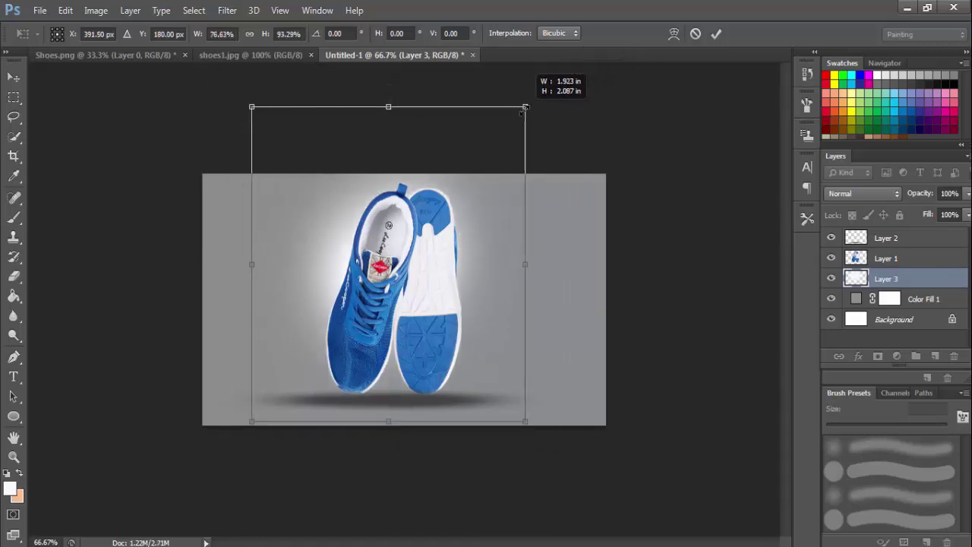
drag(496, 270, 504, 274)
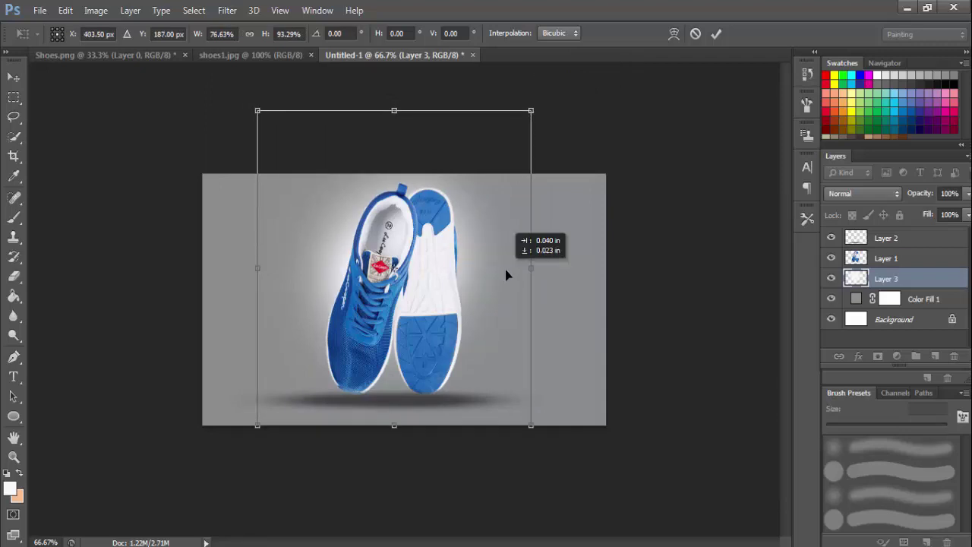
key(Return)
key(b)
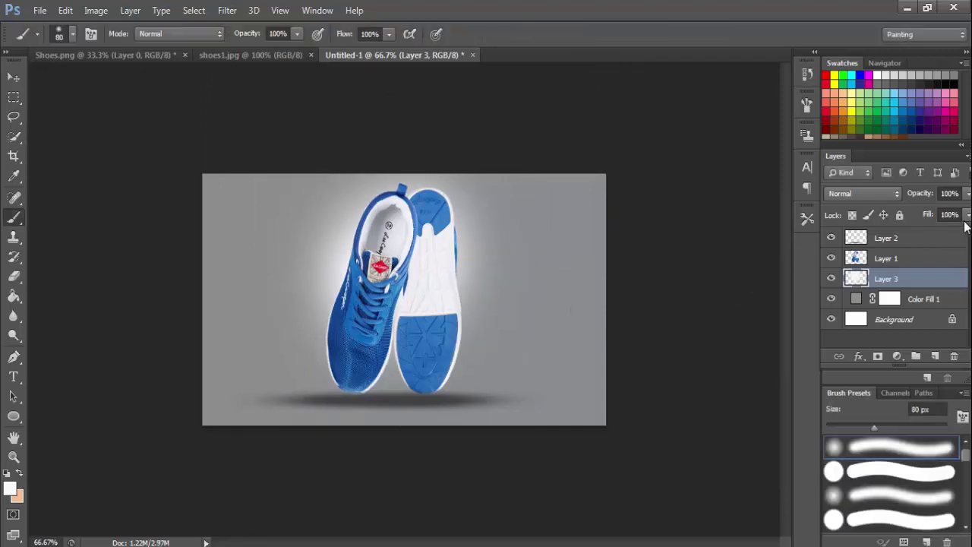
Step: Lower Layer 3's fill to 75% and make the glow slightly wider and taller
click(967, 215)
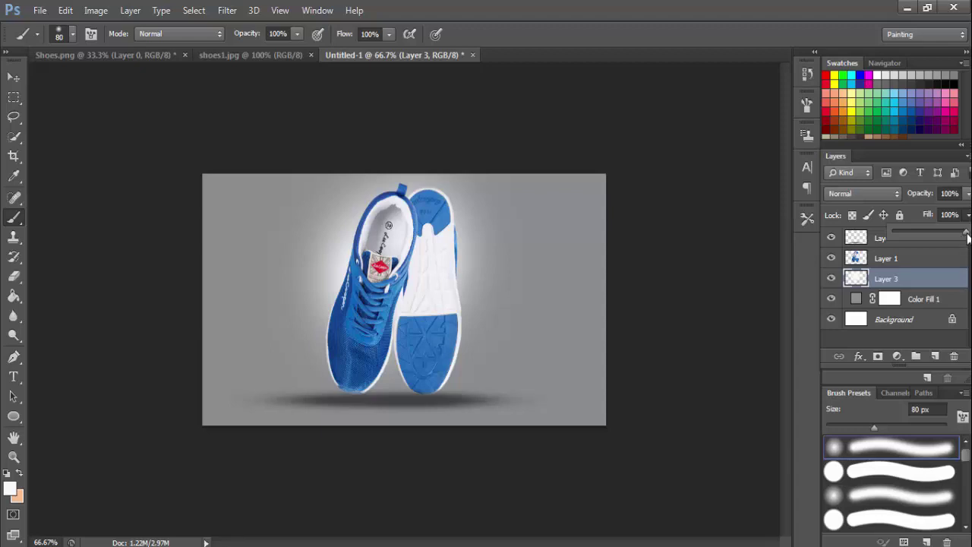
drag(962, 242, 949, 237)
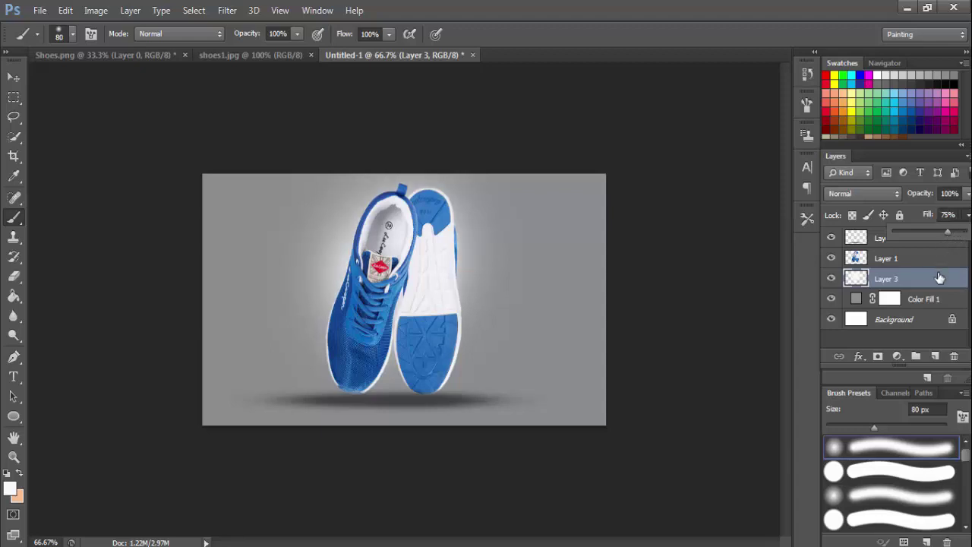
key(ctrl+t)
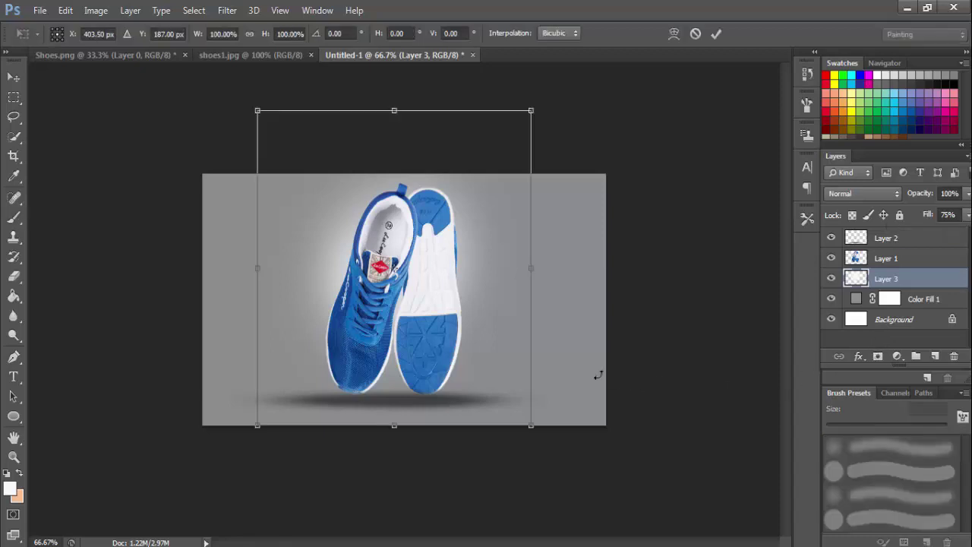
drag(257, 111, 252, 107)
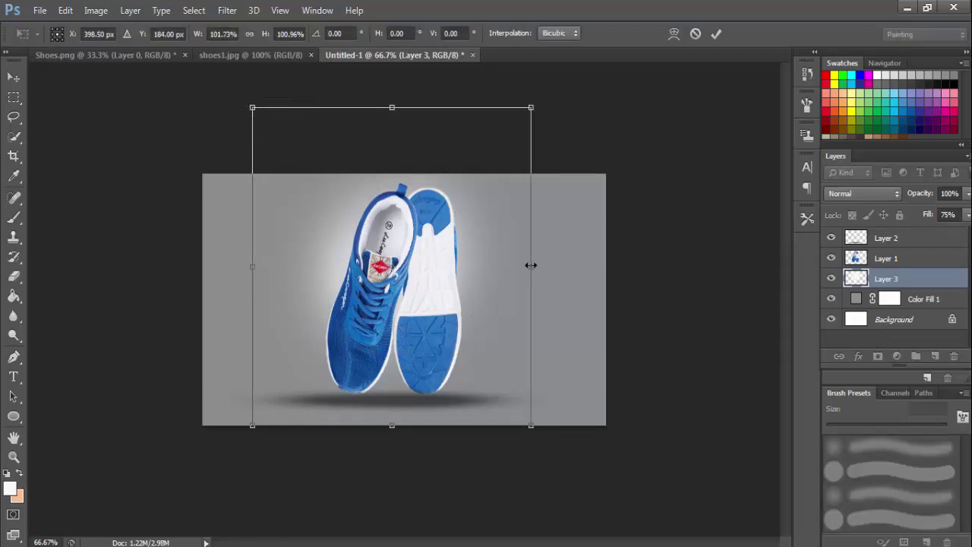
drag(531, 266, 539, 265)
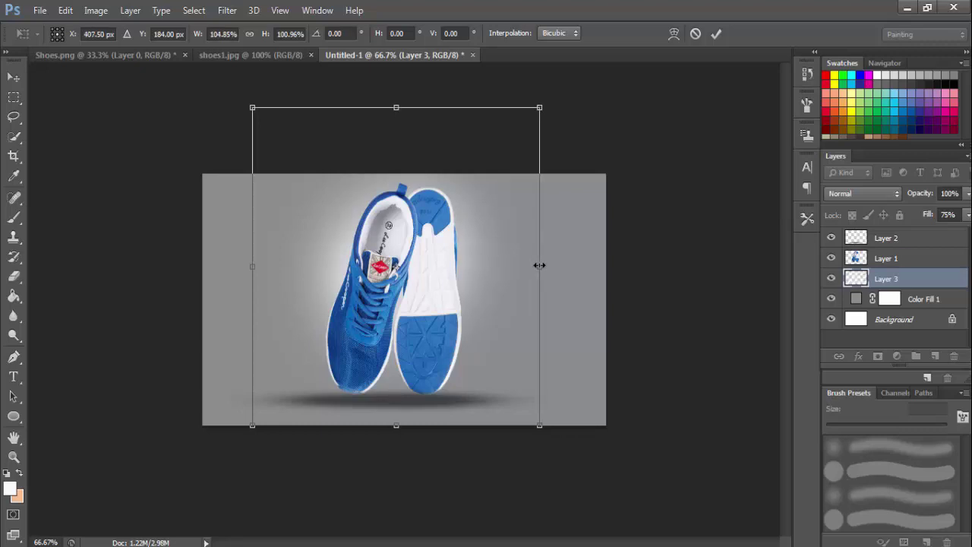
key(Return)
key(b)
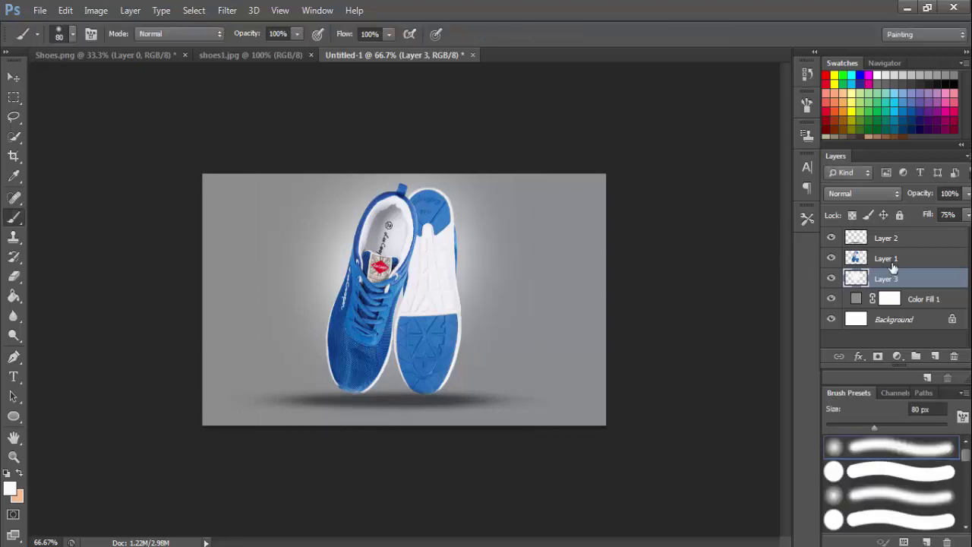
Step: On Layer 2, flatten the shadow, narrow it from the left, and move it under the shoes
click(893, 241)
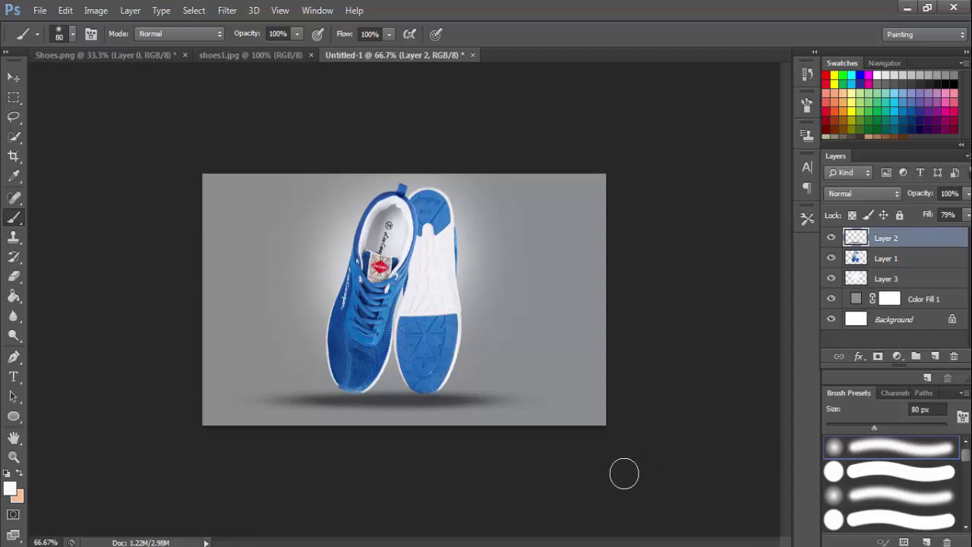
key(ctrl+t)
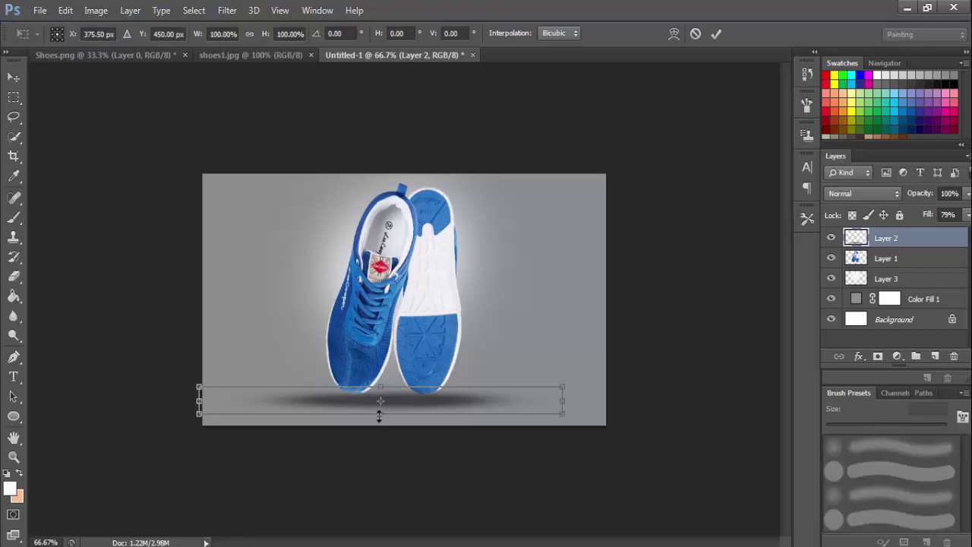
drag(379, 412, 380, 408)
key(Down)
key(Down)
key(Down)
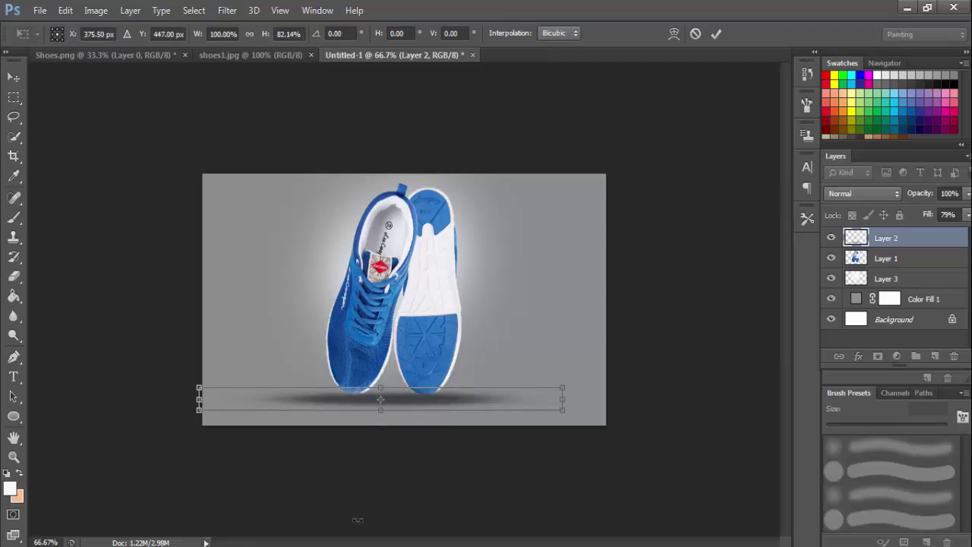
drag(198, 399, 252, 399)
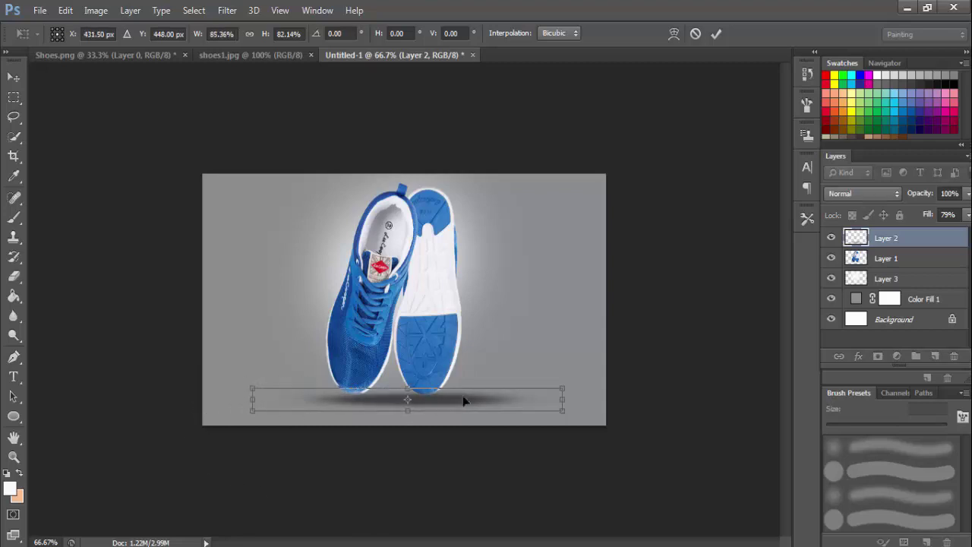
drag(464, 400, 441, 405)
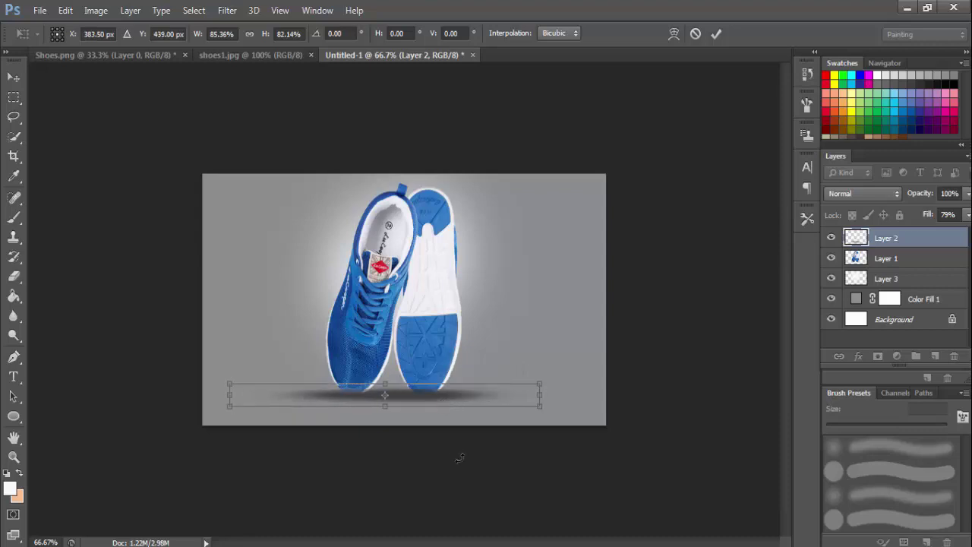
key(Down)
key(Down)
key(Down)
key(Down)
key(Down)
key(Down)
key(Down)
key(Down)
key(Down)
key(Down)
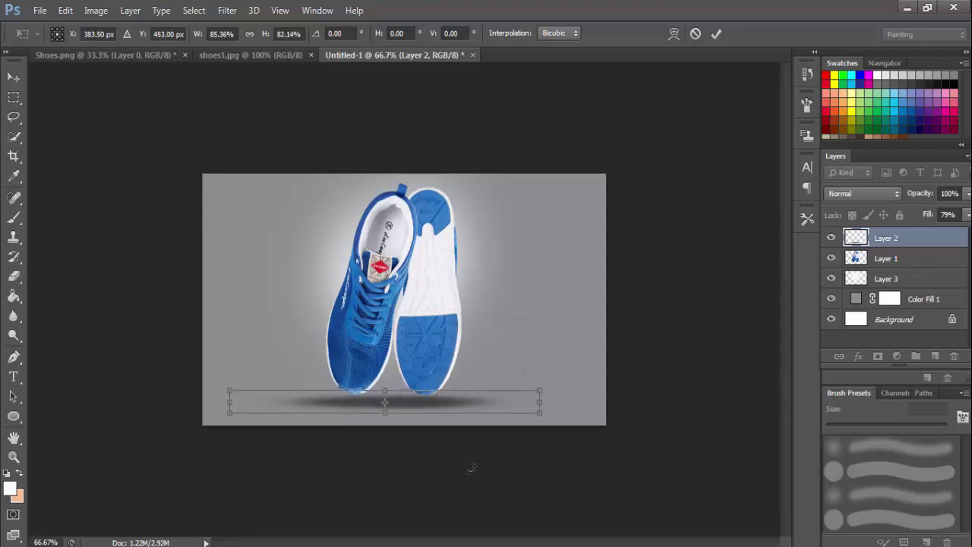
key(Left)
key(Left)
key(Left)
Step: Narrow the shadow from the right, nudge it to centre beneath the shoes, and apply
drag(541, 403, 526, 402)
key(Right)
key(Right)
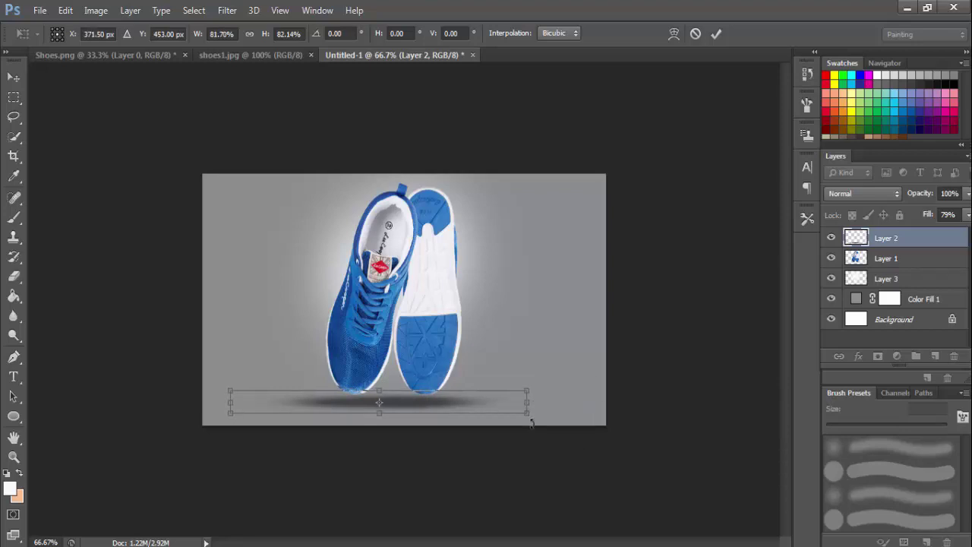
key(Right)
key(Right)
key(Right)
key(Right)
key(Right)
key(Up)
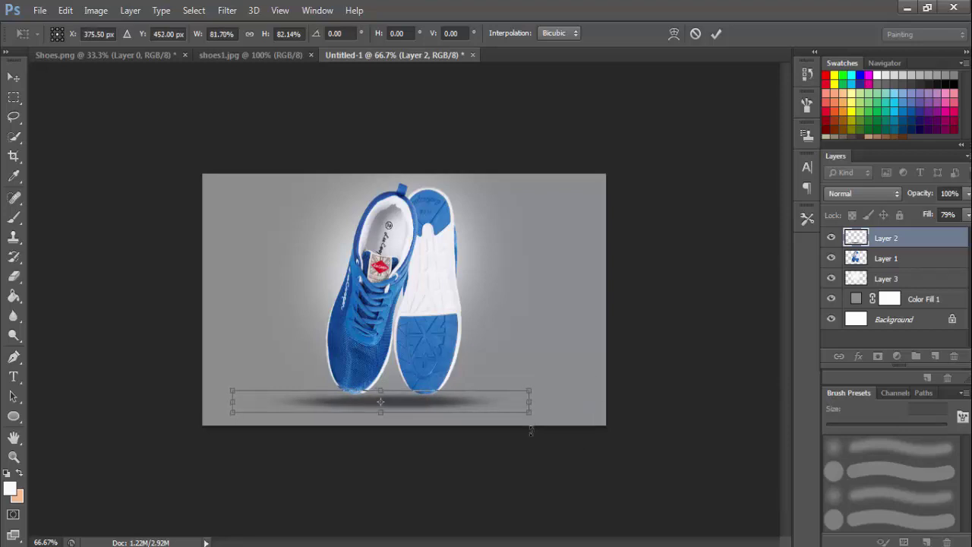
key(Return)
key(b)
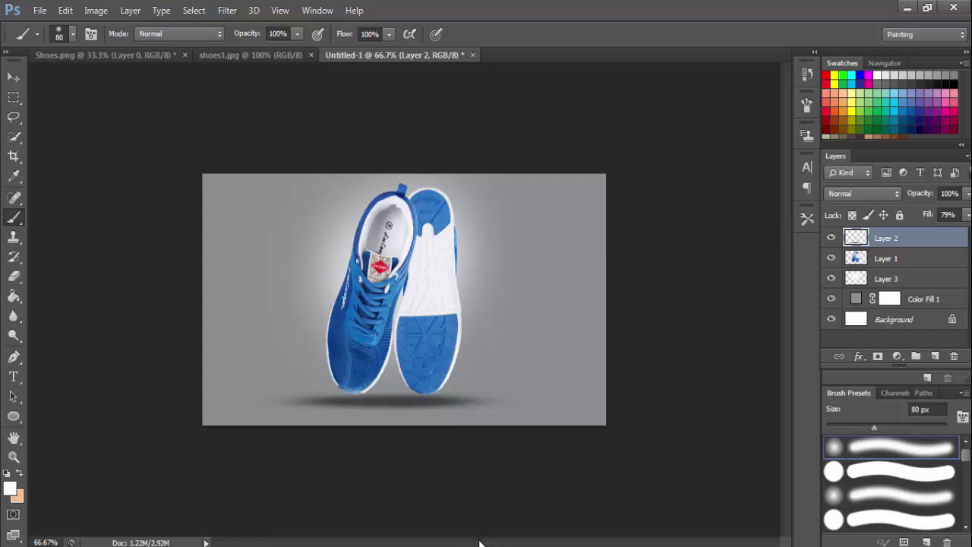
Step: Save a JPEG copy named 'Shoes' to the Desktop at quality 7 (Medium)
key(ctrl+s)
click(245, 125)
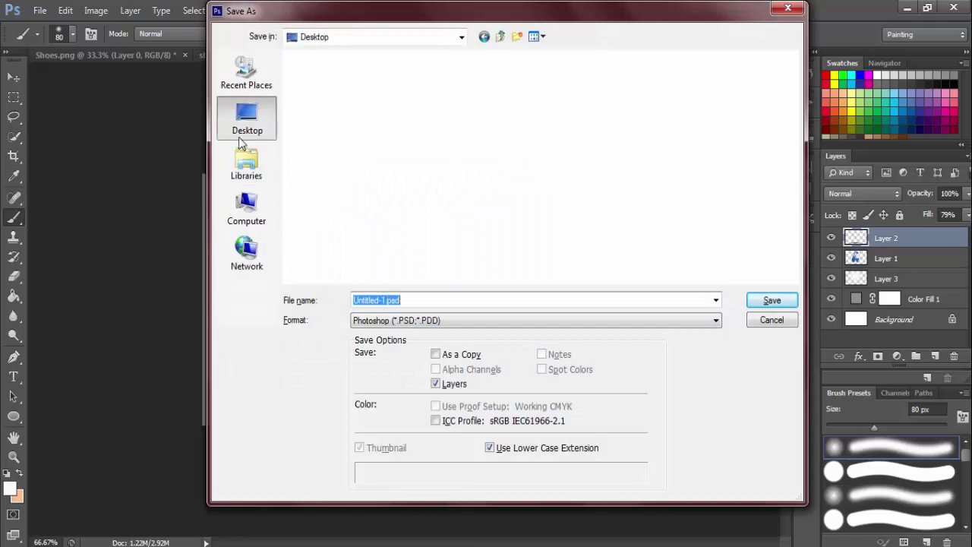
click(460, 321)
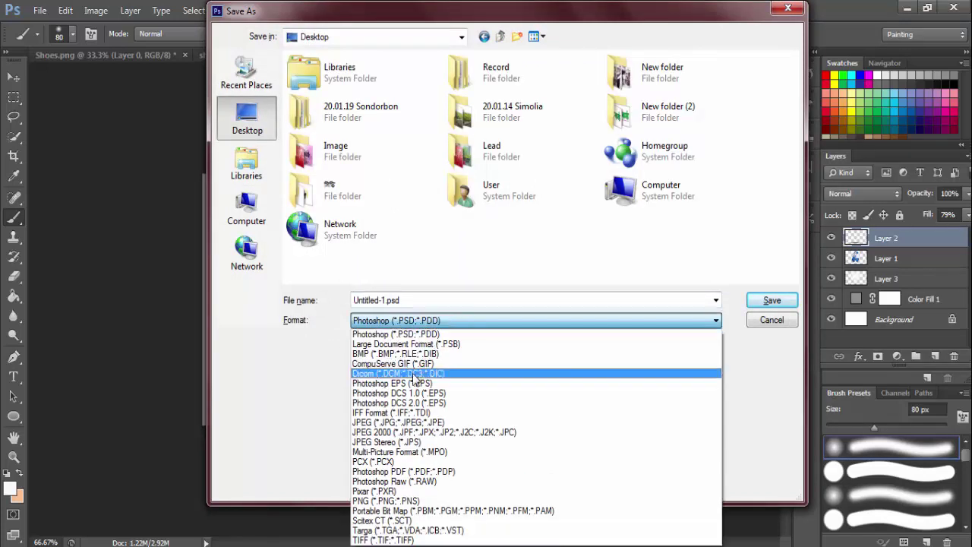
click(401, 422)
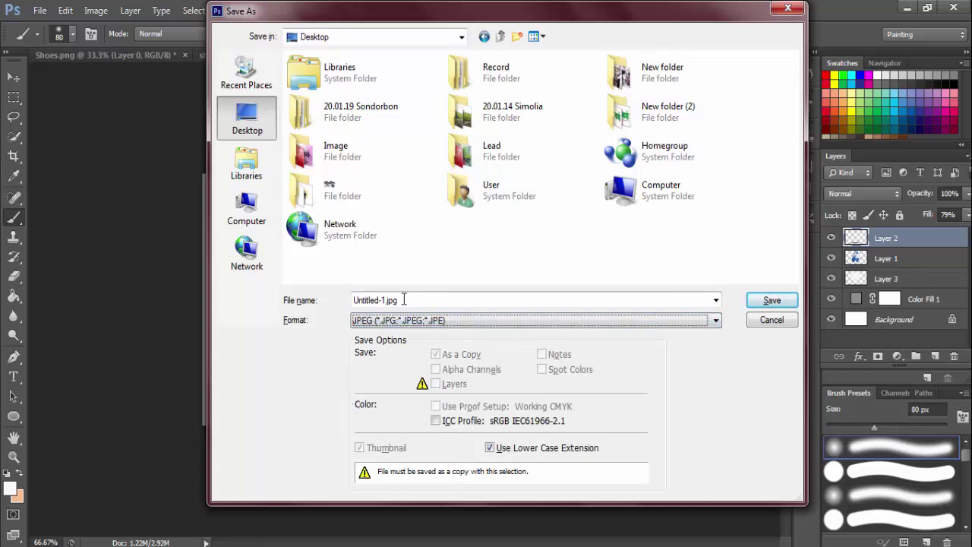
double_click(403, 300)
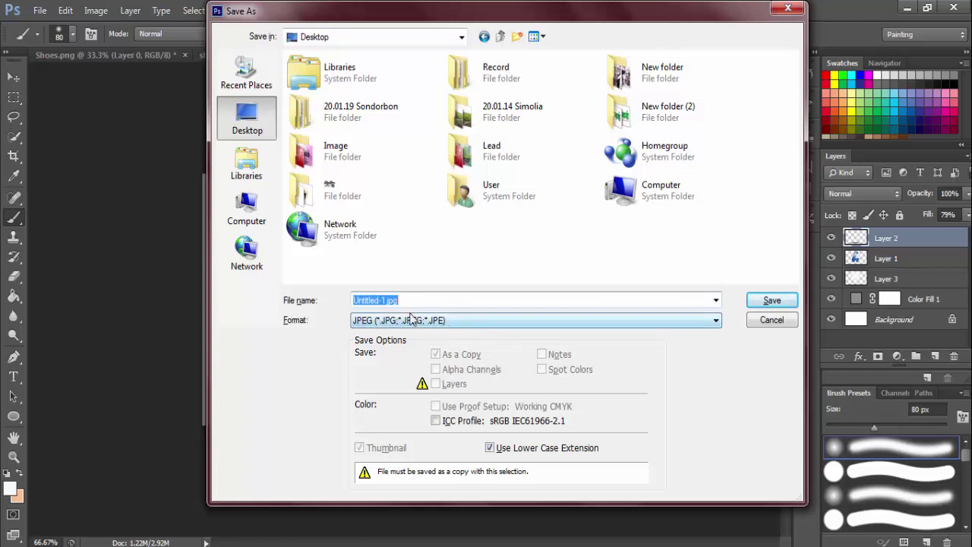
text(S)
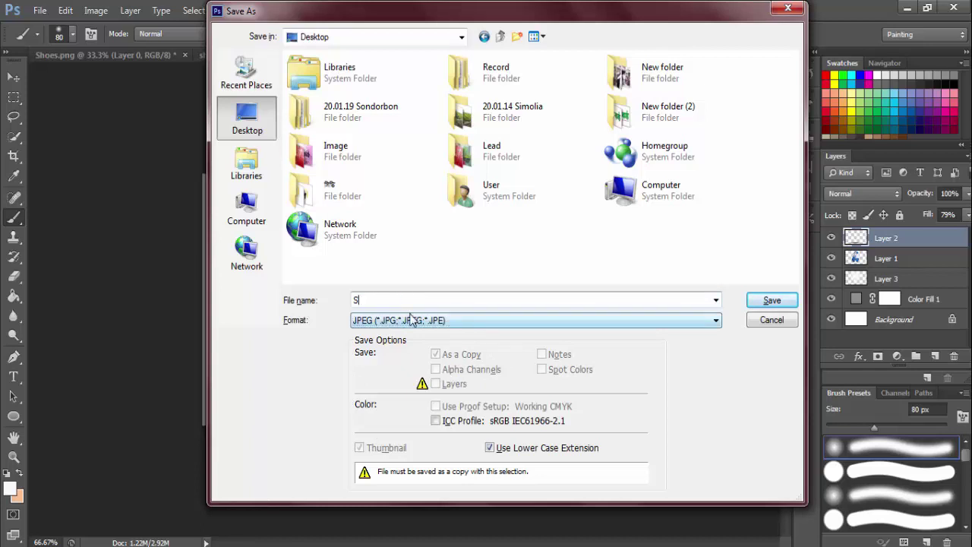
text(hoes)
click(763, 299)
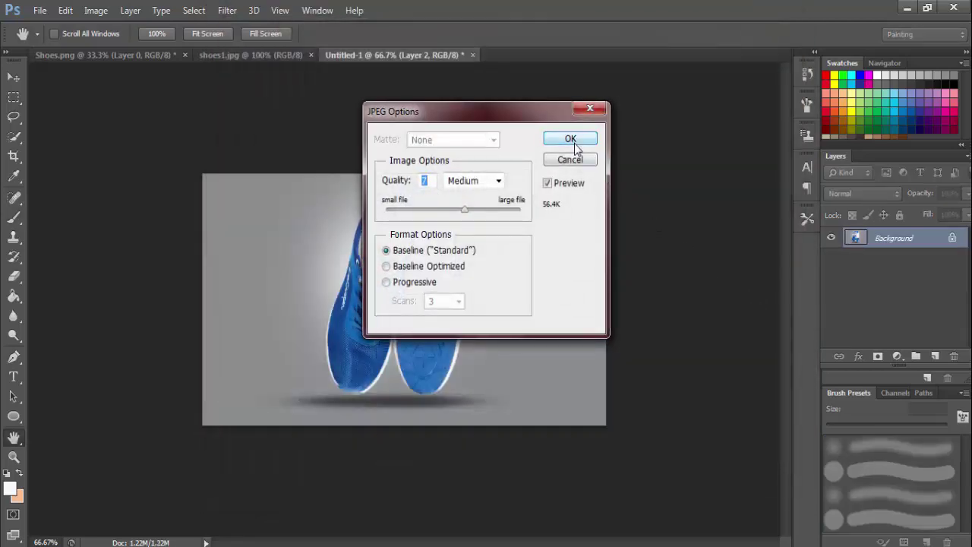
click(571, 140)
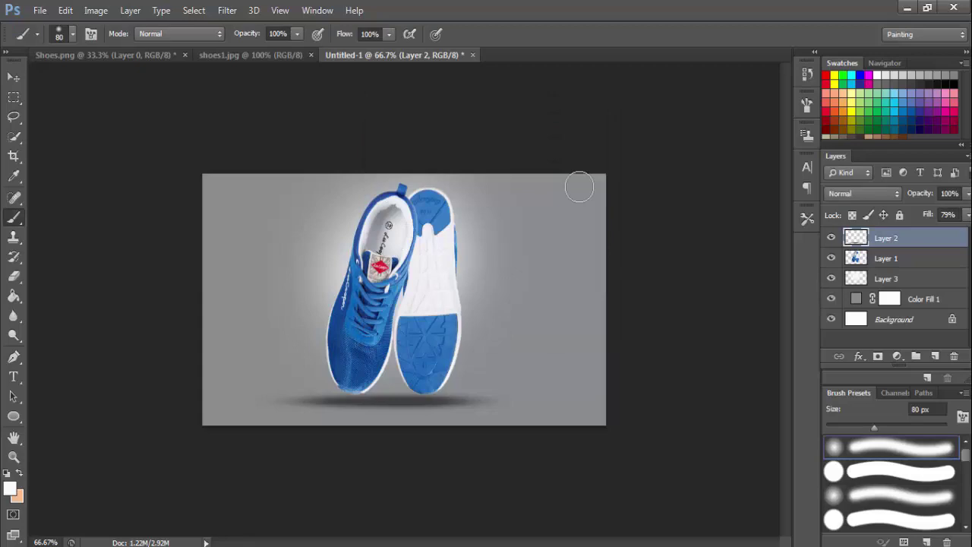
Step: Minimize Photoshop and open the Shoes JPEG from the Desktop in Windows Photo Viewer
click(909, 8)
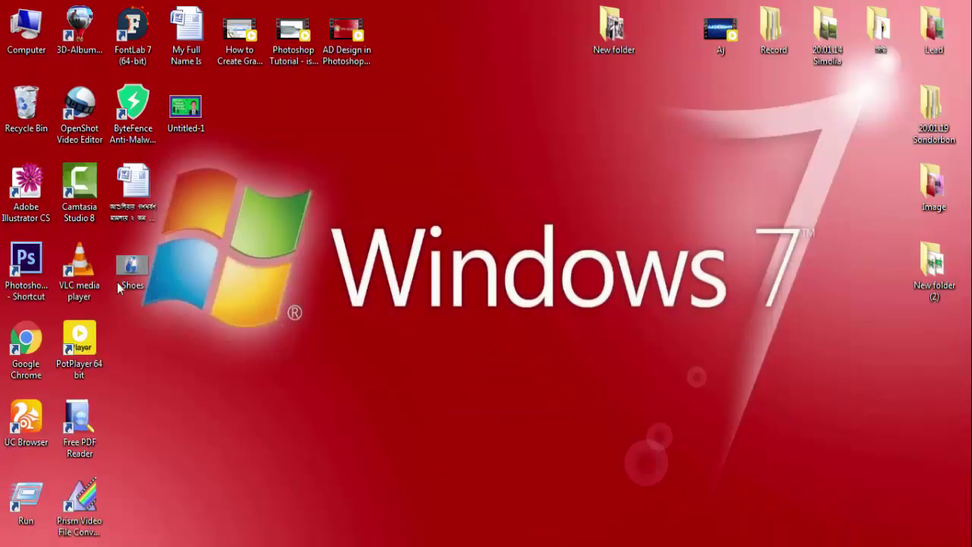
double_click(127, 262)
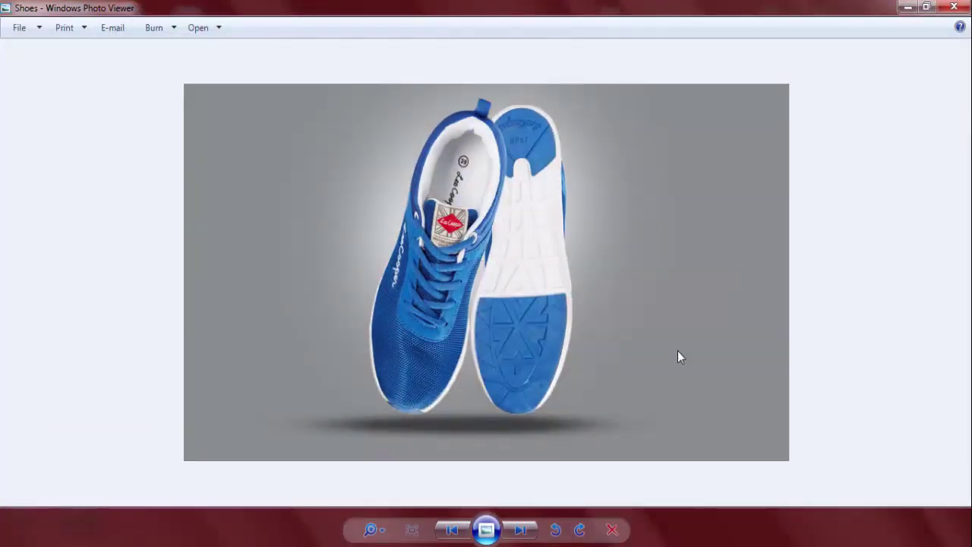